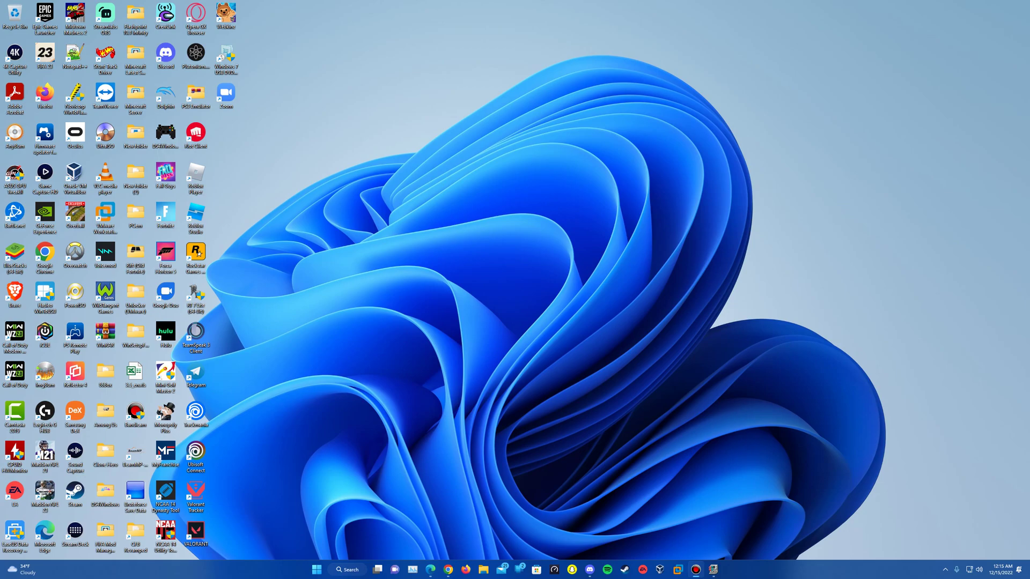
Review the open download pages for PCem, 86Box, MS-DOS 6.22 with CD-ROM driver and Windows 95 Chicago 4.00.58s, then close the browser
left_click(430, 570)
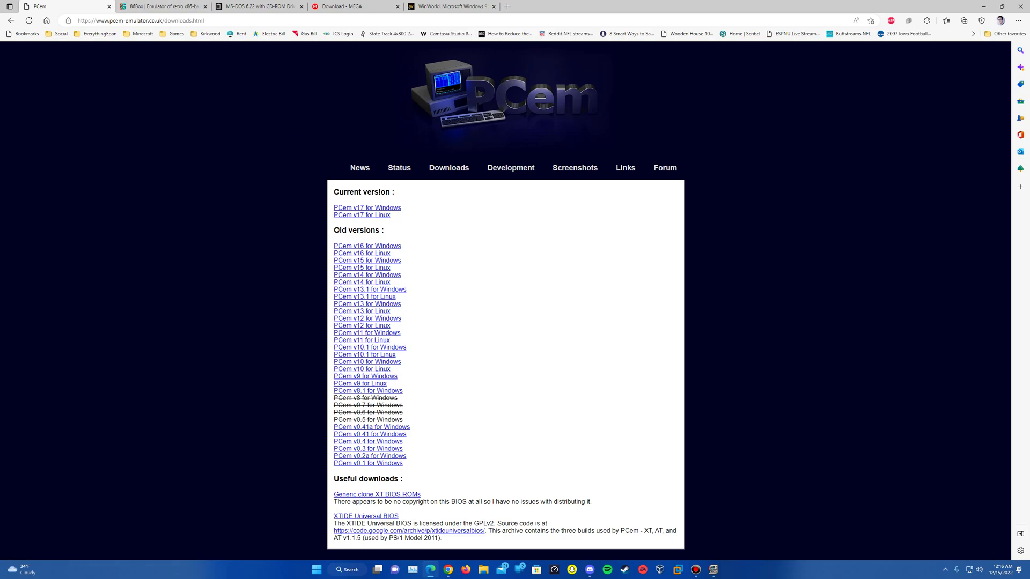
left_click(196, 7)
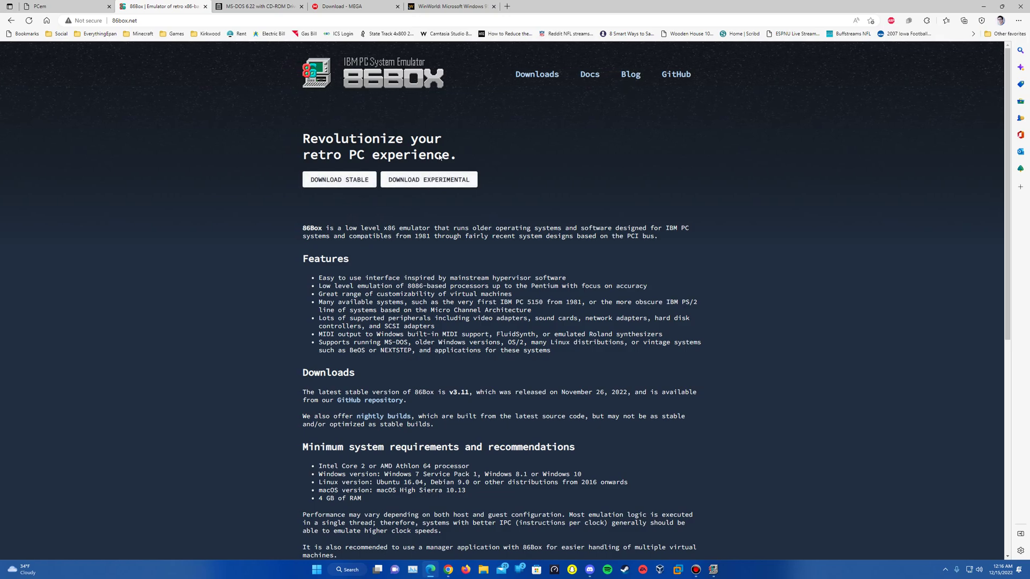
scroll(604, 303, "down", 7)
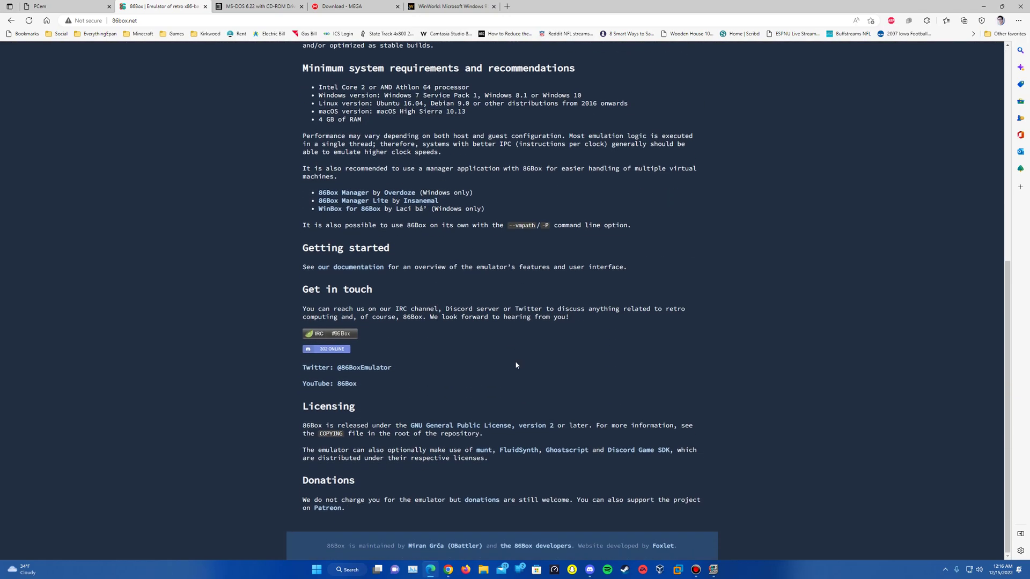
scroll(524, 370, "up", 7)
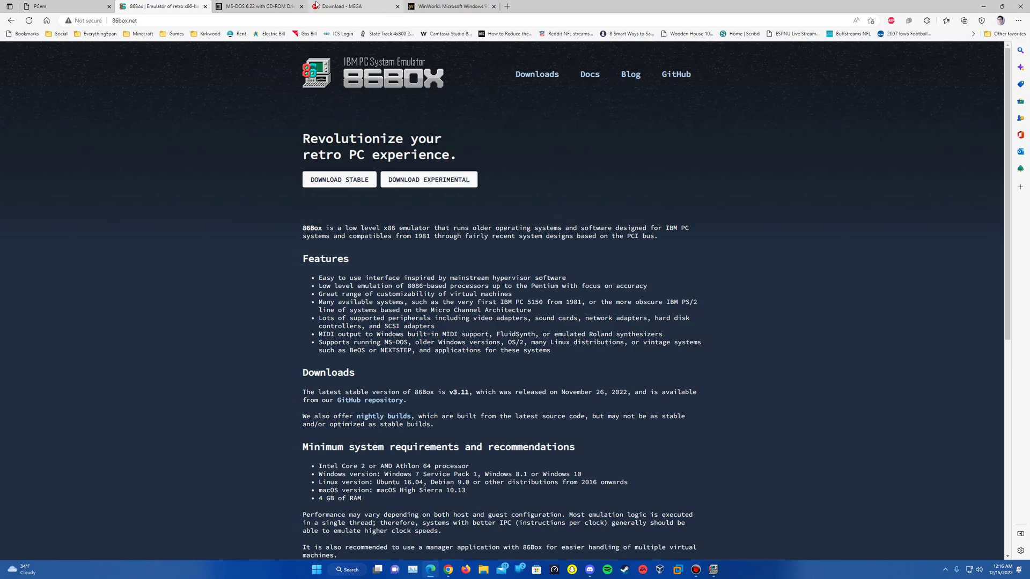
left_click(269, 4)
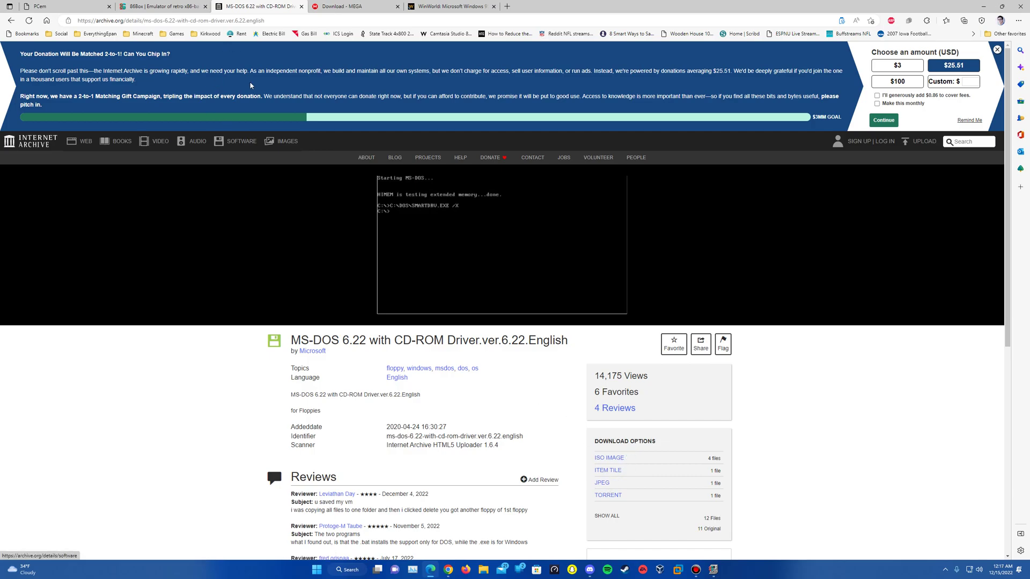
left_click(997, 50)
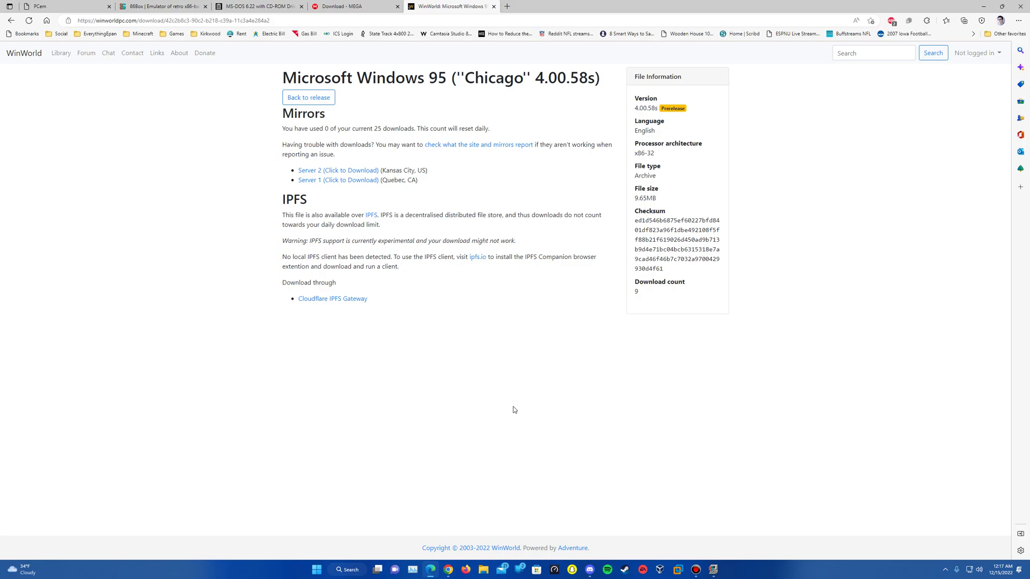
left_click(39, 5)
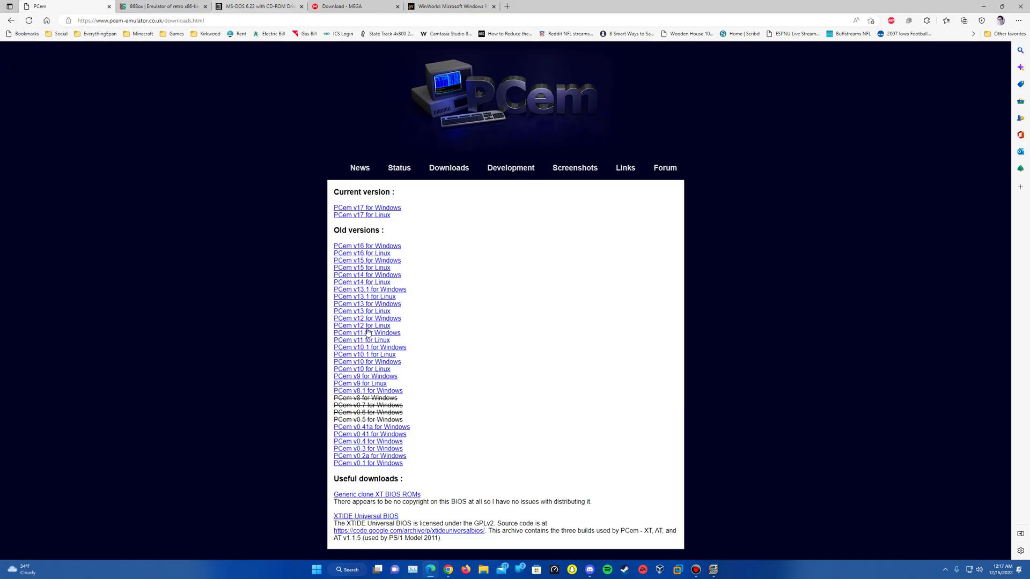
left_click(1020, 6)
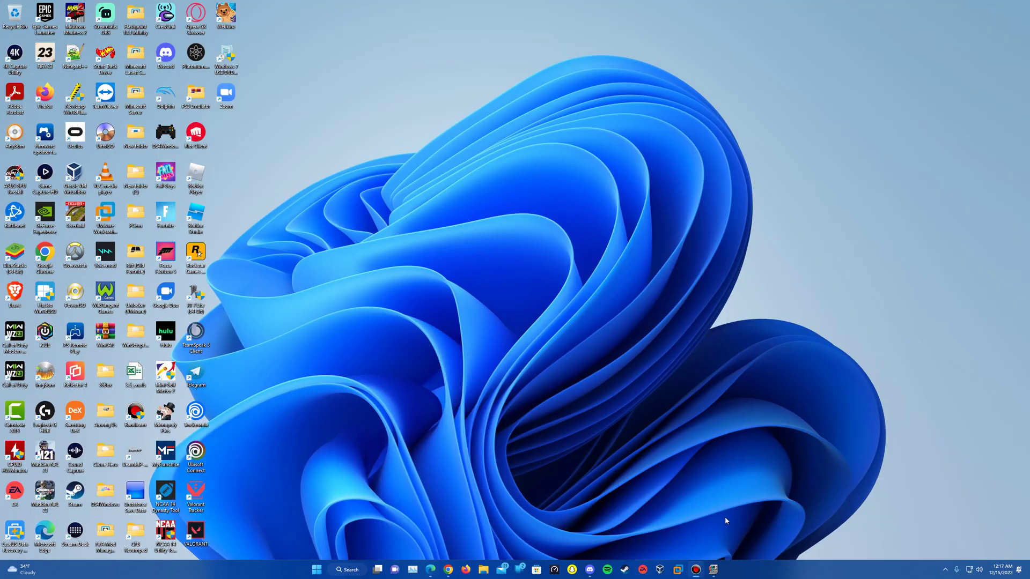
In 86Box Manager, add a virtual machine named "Windows Chicago Build 58s" with the option to configure it immediately
left_click(713, 569)
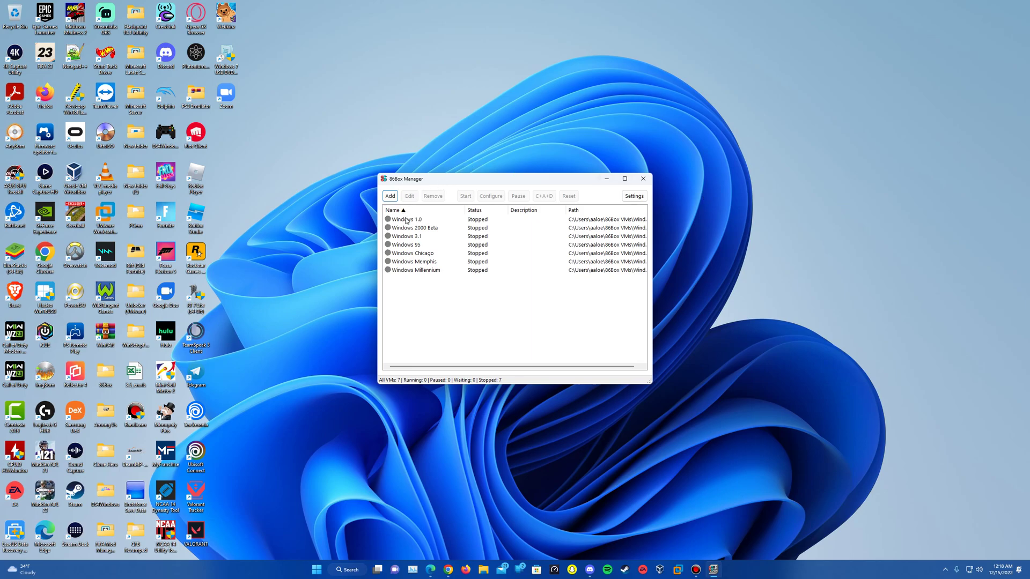
left_click(390, 197)
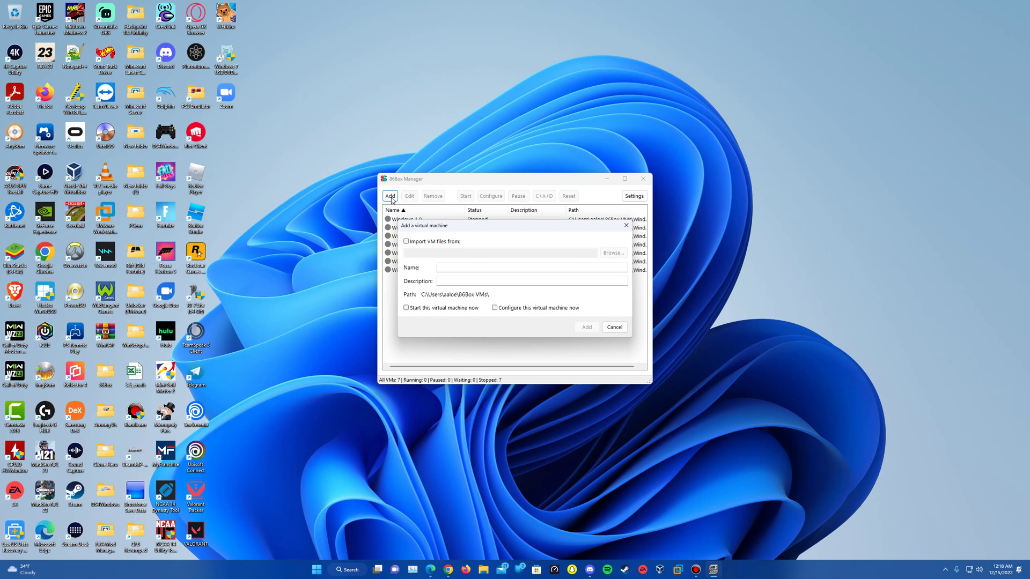
left_click(460, 268)
type("Windows CE")
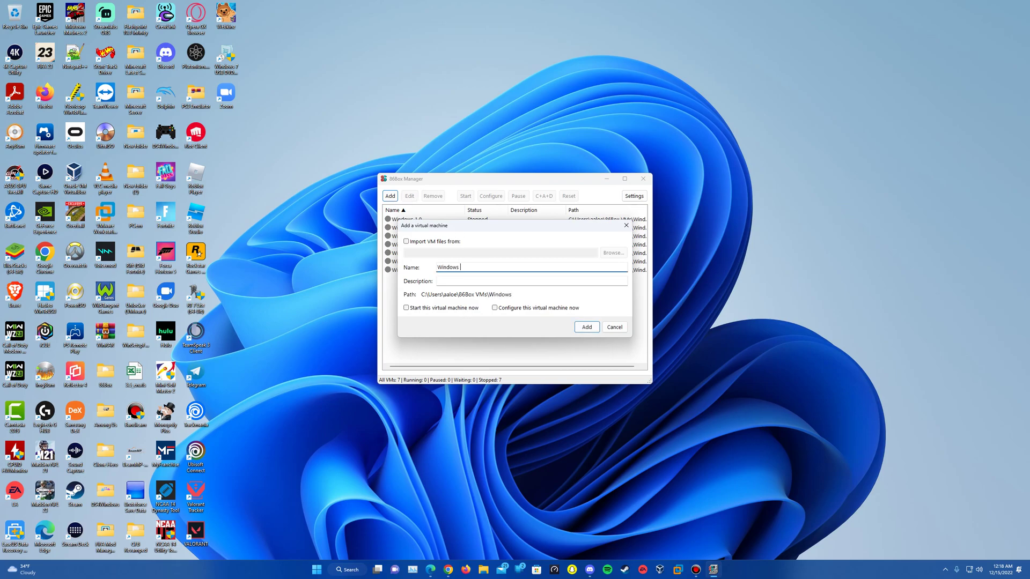
key("BackSpace")
type("hicago Build 58s")
left_click(525, 311)
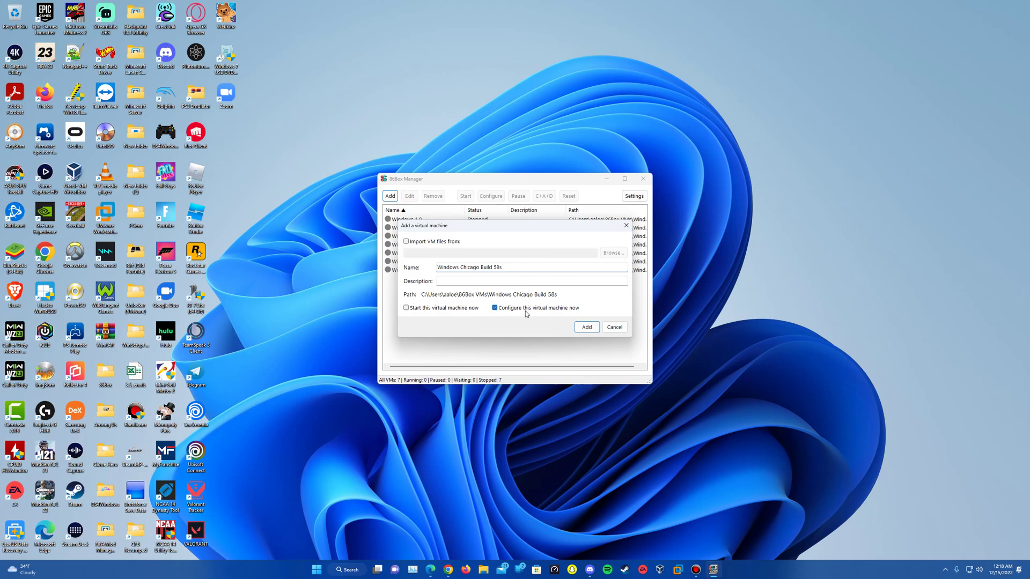
left_click(586, 327)
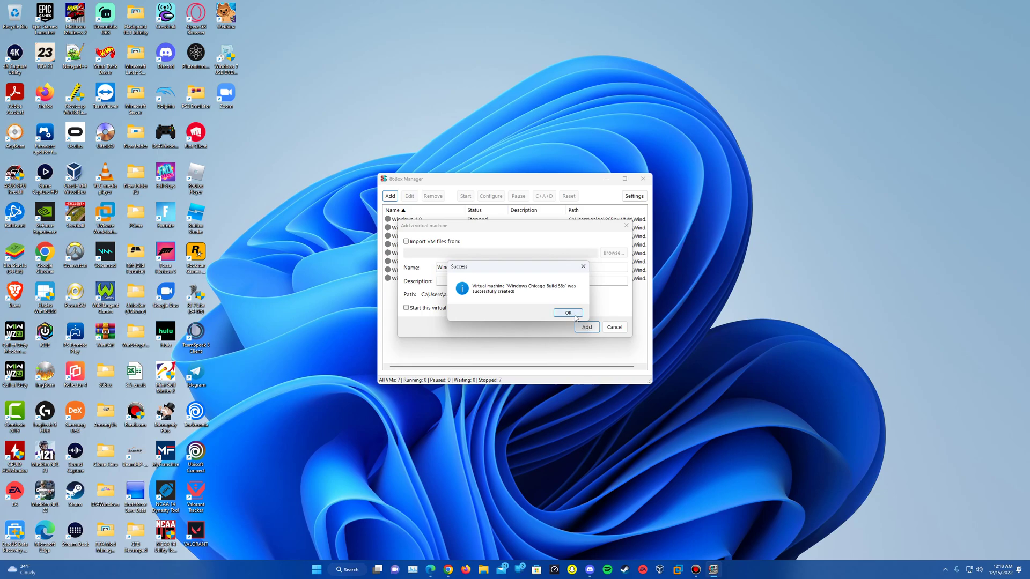
left_click(569, 313)
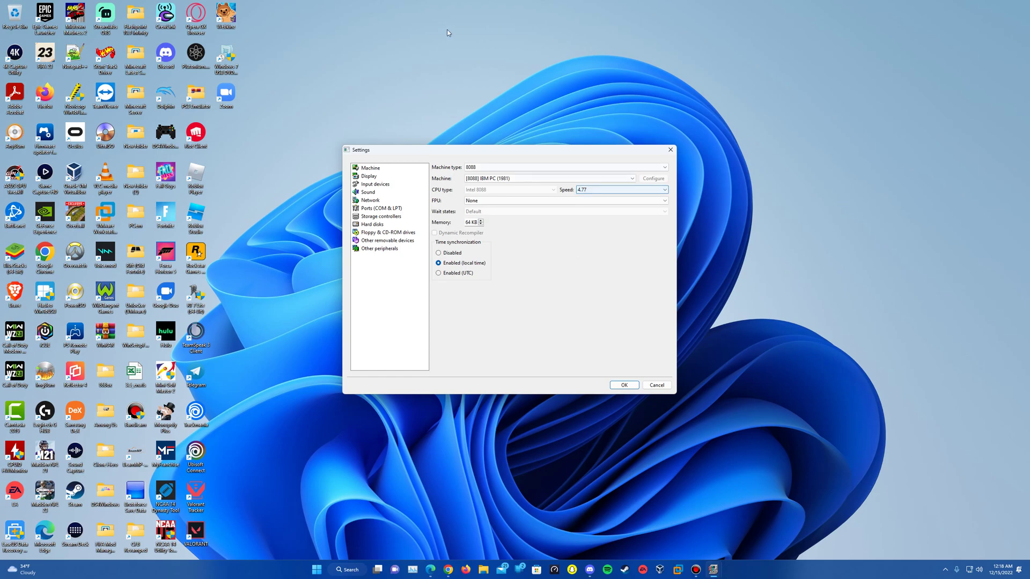
Set the machine type to Socket 7 (Dual Voltage) and the machine to [i430VX] Epox P55-VA
left_click(498, 172)
scroll(507, 207, "down", 4)
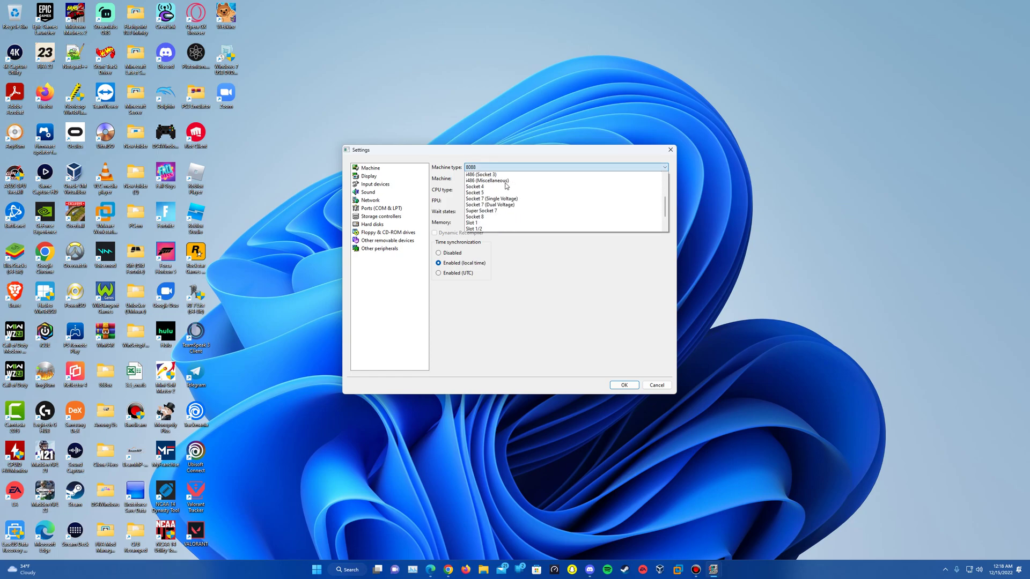
left_click(504, 180)
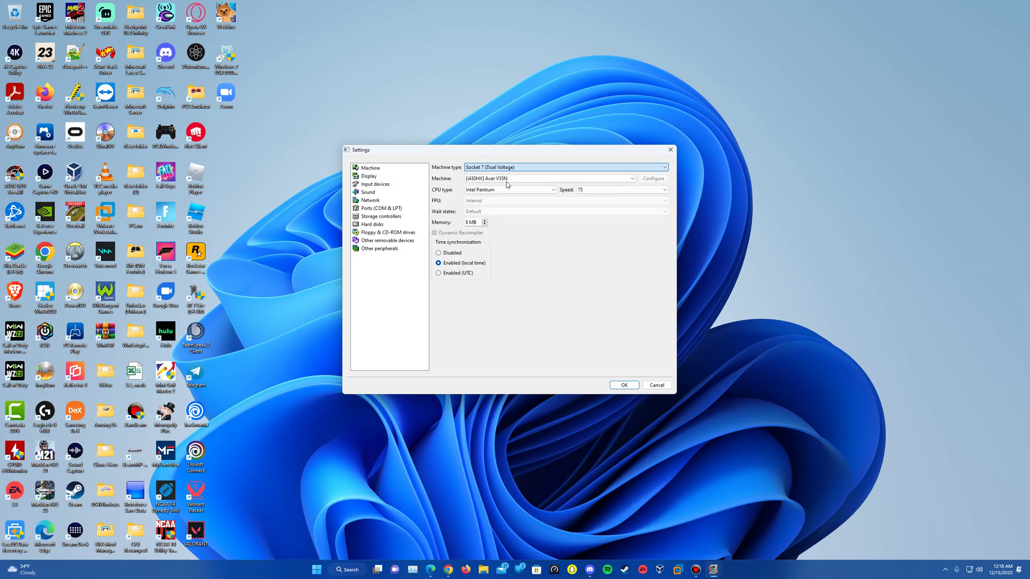
left_click(516, 179)
scroll(523, 216, "down", 3)
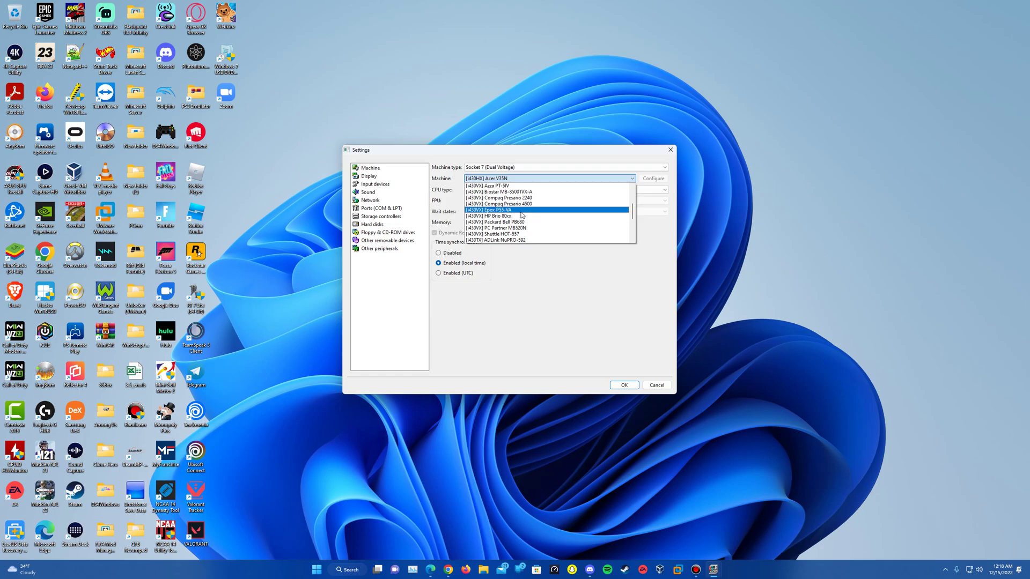
left_click(521, 209)
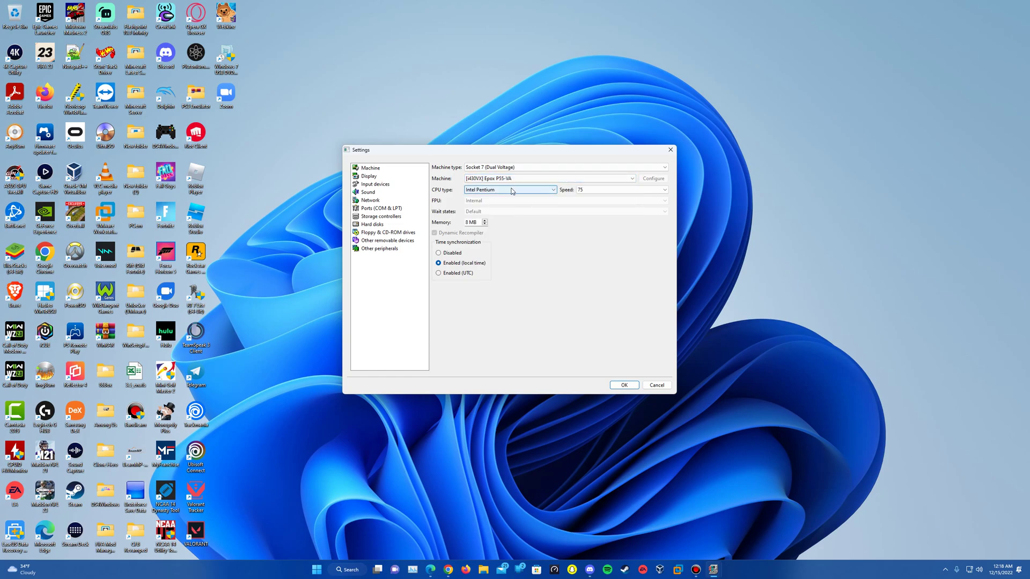
Set the CPU type to Intel Pentium MMX with a speed of 233
left_click(512, 191)
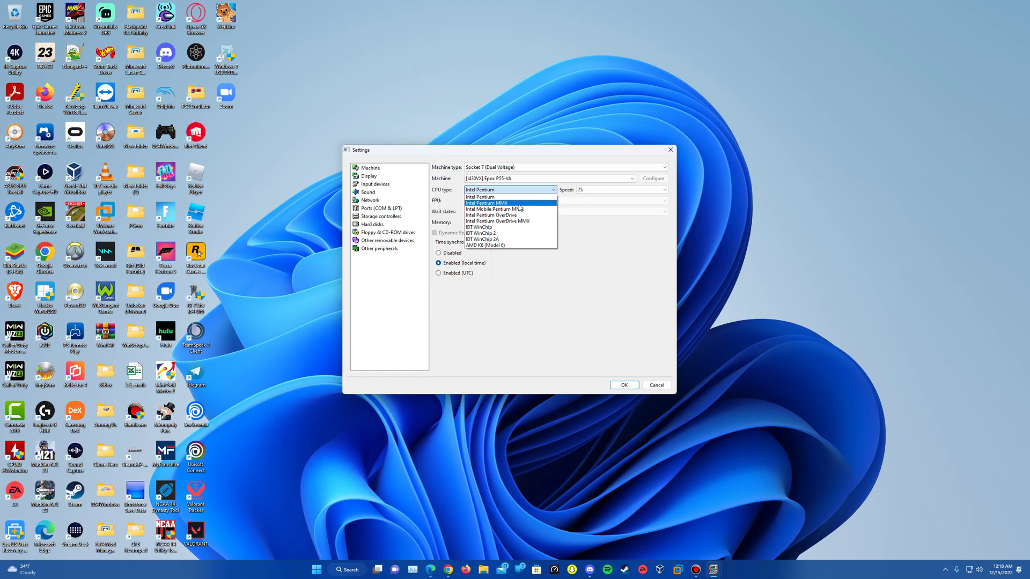
left_click(518, 203)
left_click(584, 191)
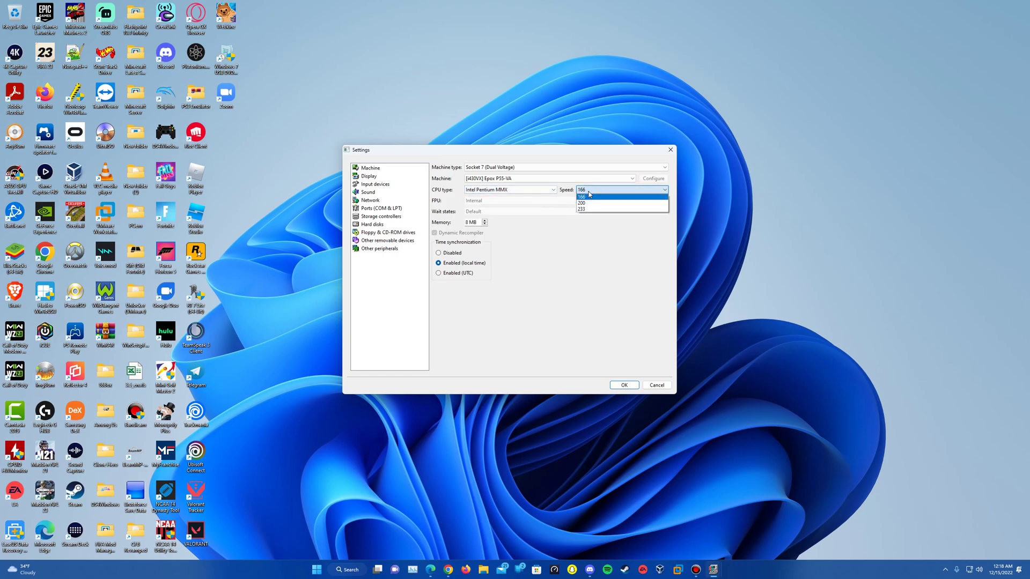
left_click(607, 209)
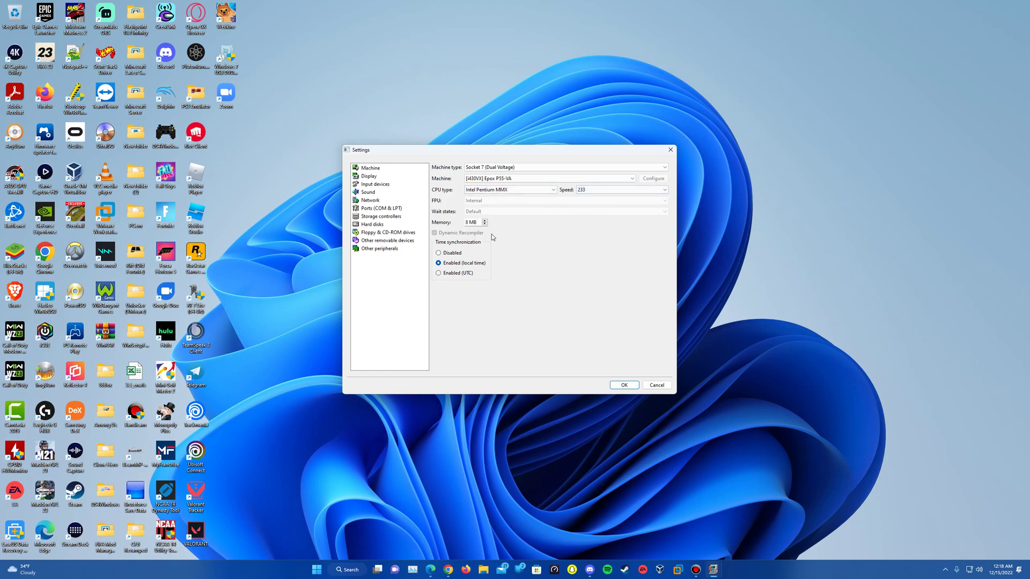
Set the machine's memory to 128 MB and disable time synchronization
left_click(465, 222)
type("12")
left_click(455, 255)
Set the display's primary video card to [PCI] ATI Mach64GX and enable Voodoo Graphics
left_click(375, 176)
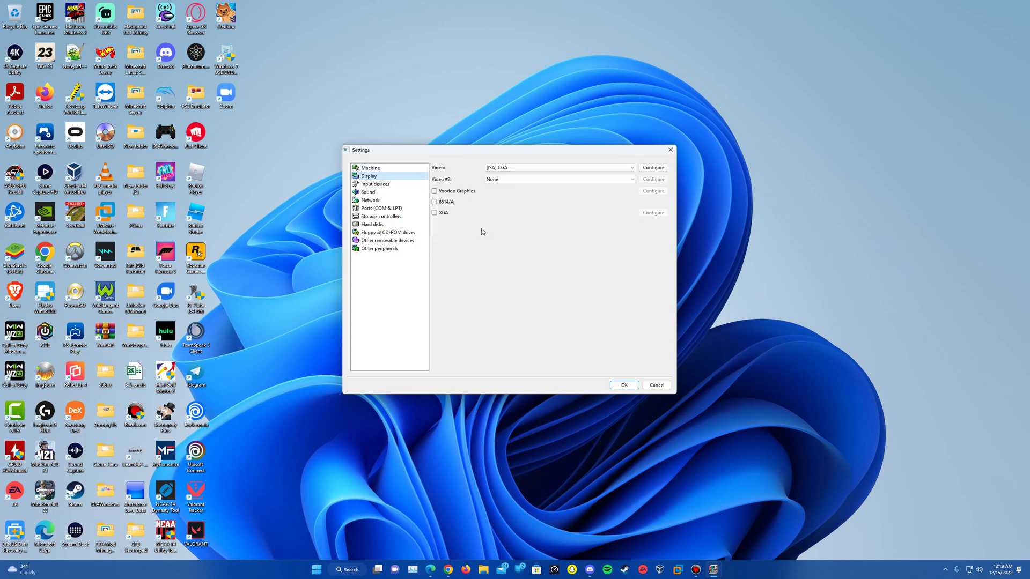
left_click(541, 168)
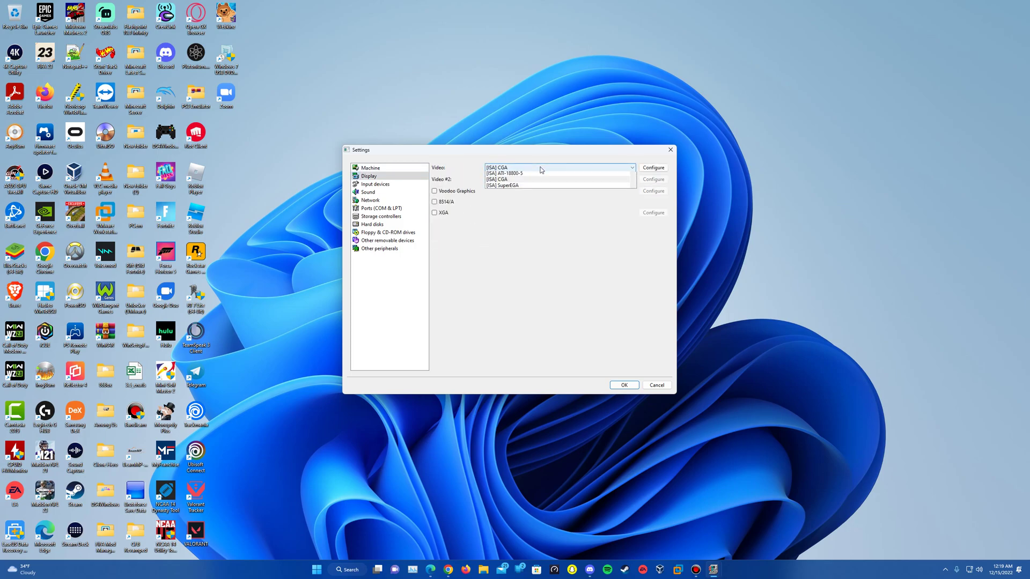
scroll(541, 199, "down", 6)
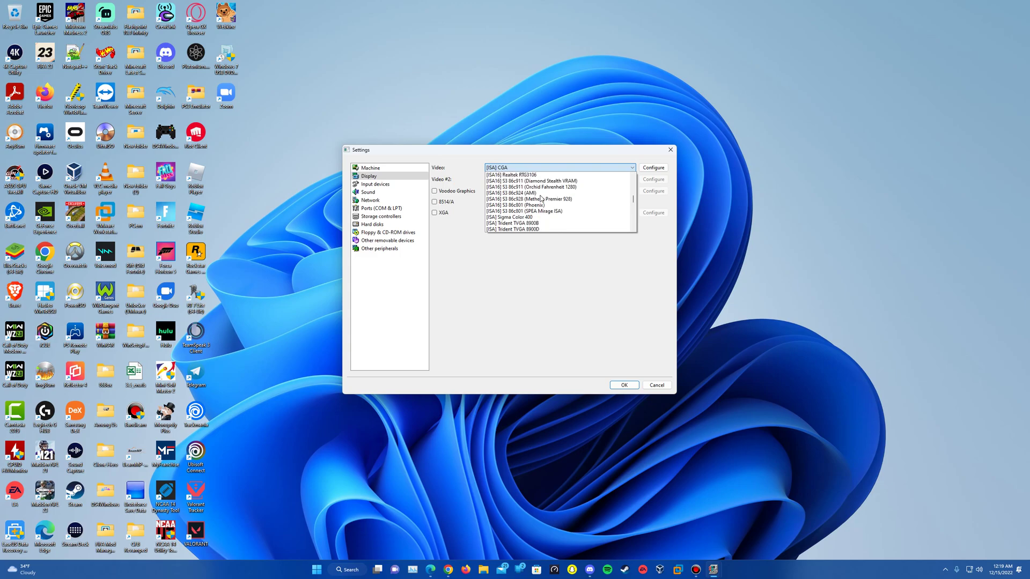
scroll(540, 198, "down", 5)
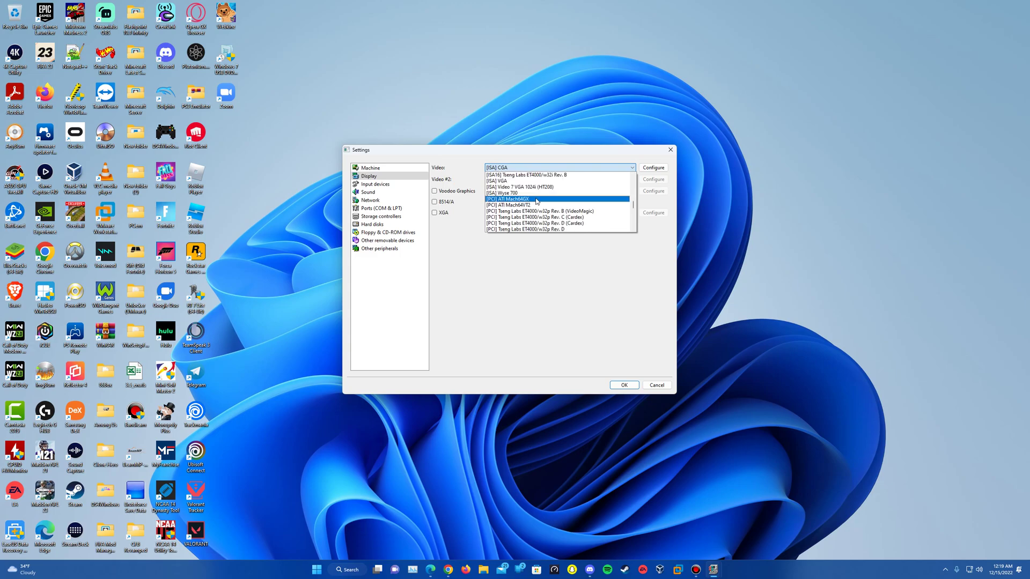
left_click(537, 199)
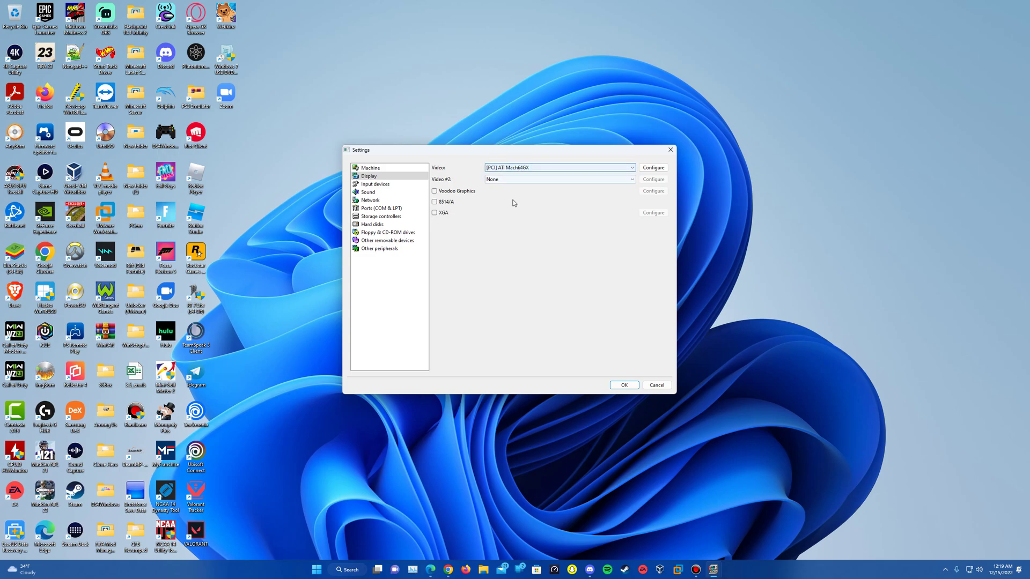
left_click(466, 192)
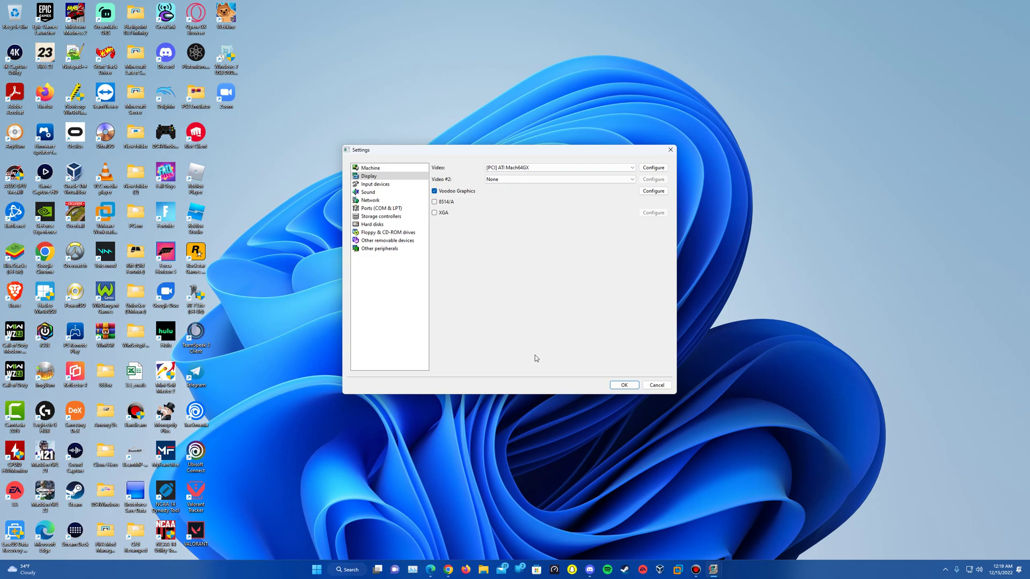
Set the mouse input device to Standard PS/2 Mouse
left_click(394, 184)
left_click(496, 167)
left_click(540, 213)
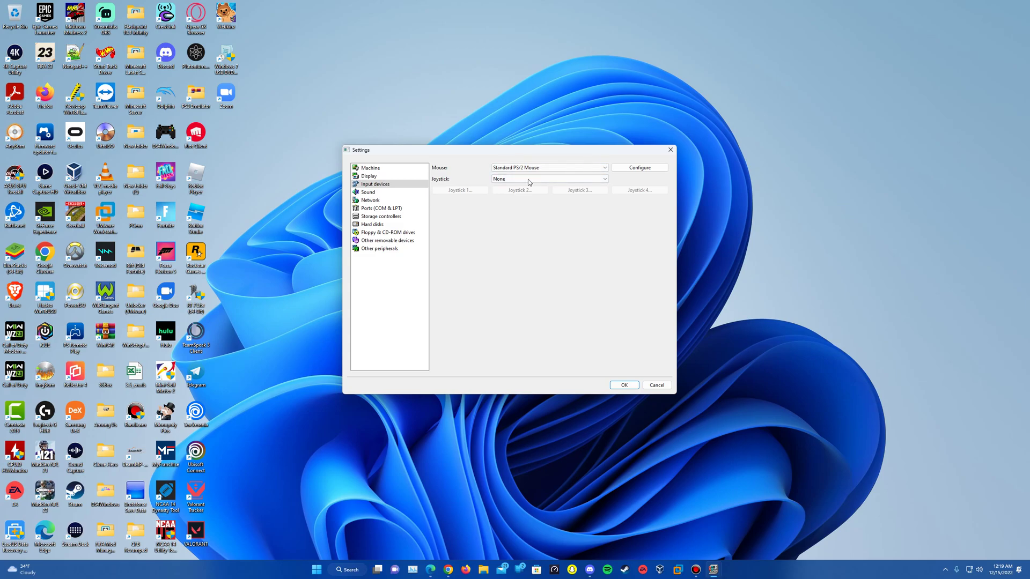
Set the virtual machine's sound card to [ISA] Sound Blaster v1.5
left_click(368, 192)
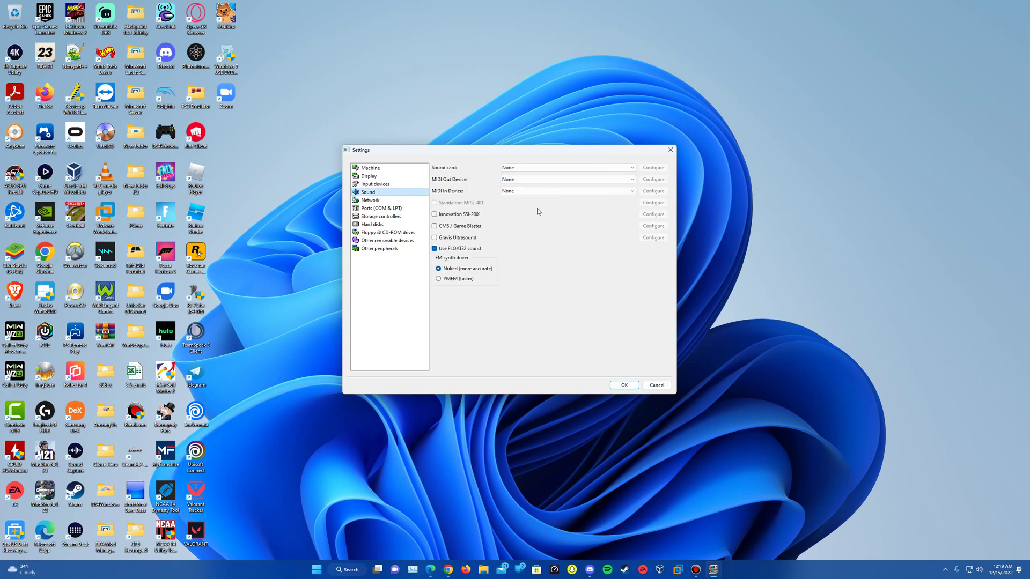
left_click(560, 169)
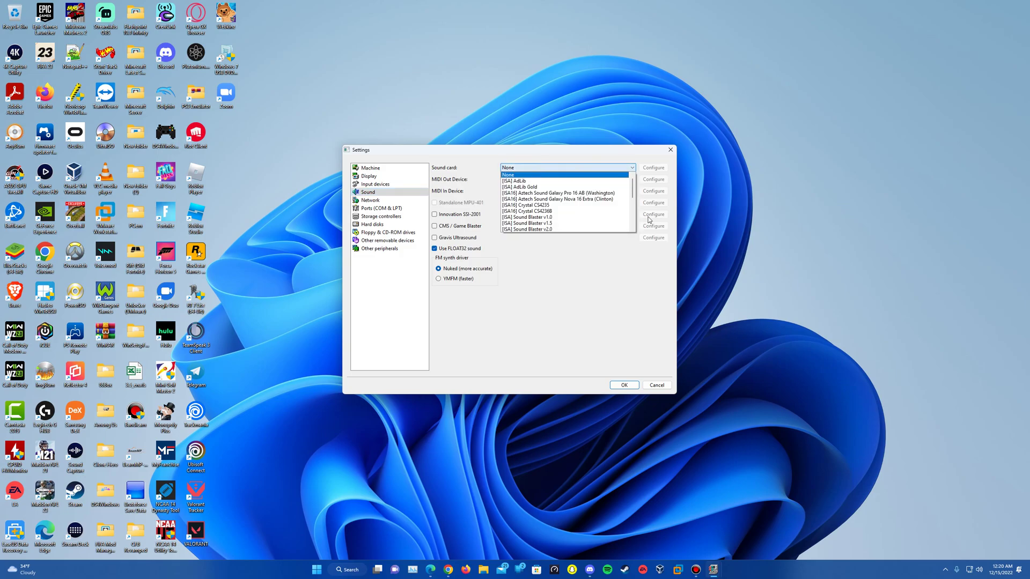
left_click(559, 224)
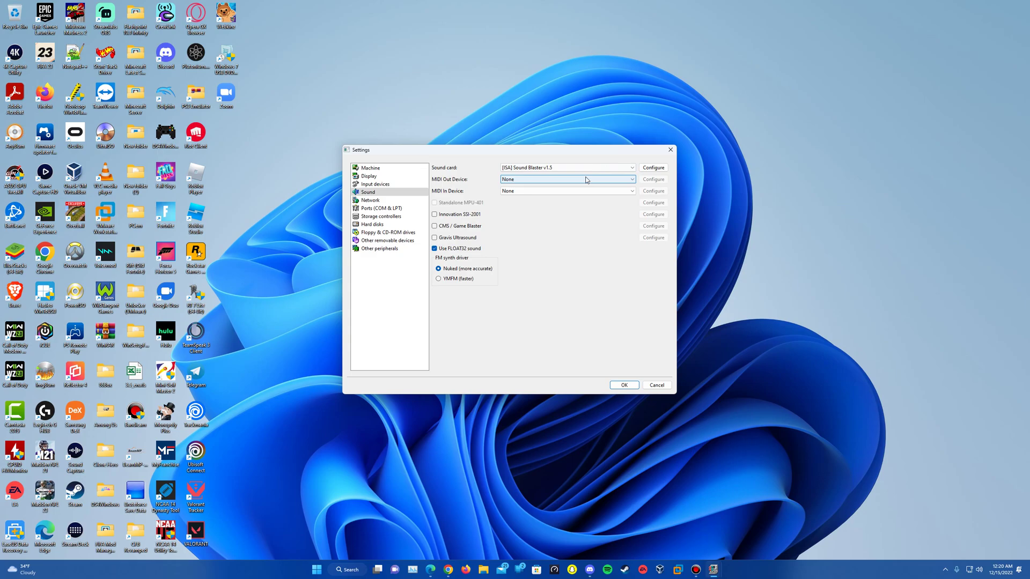
Set the virtual machine's network type to SLiRP
left_click(370, 200)
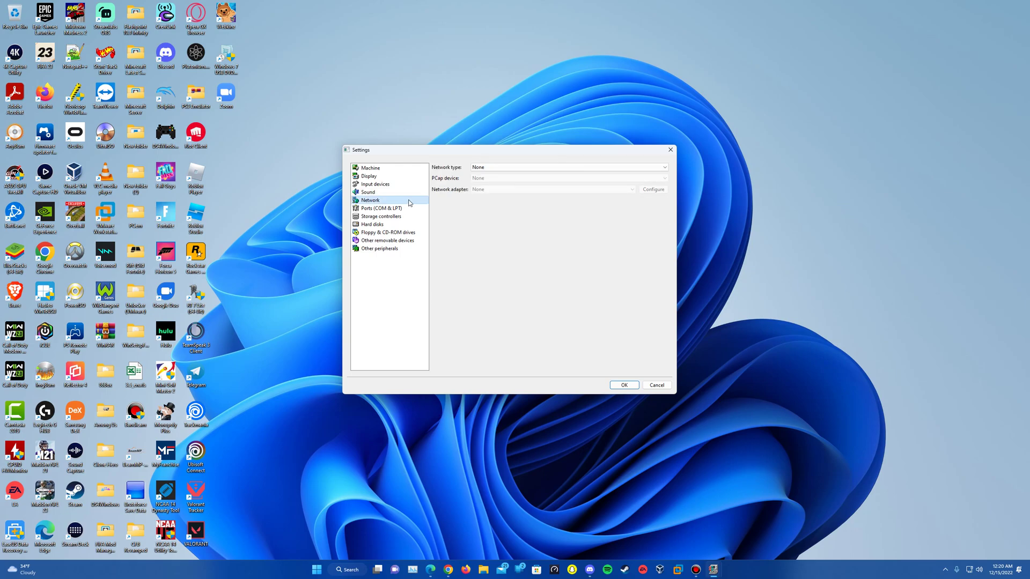
left_click(368, 192)
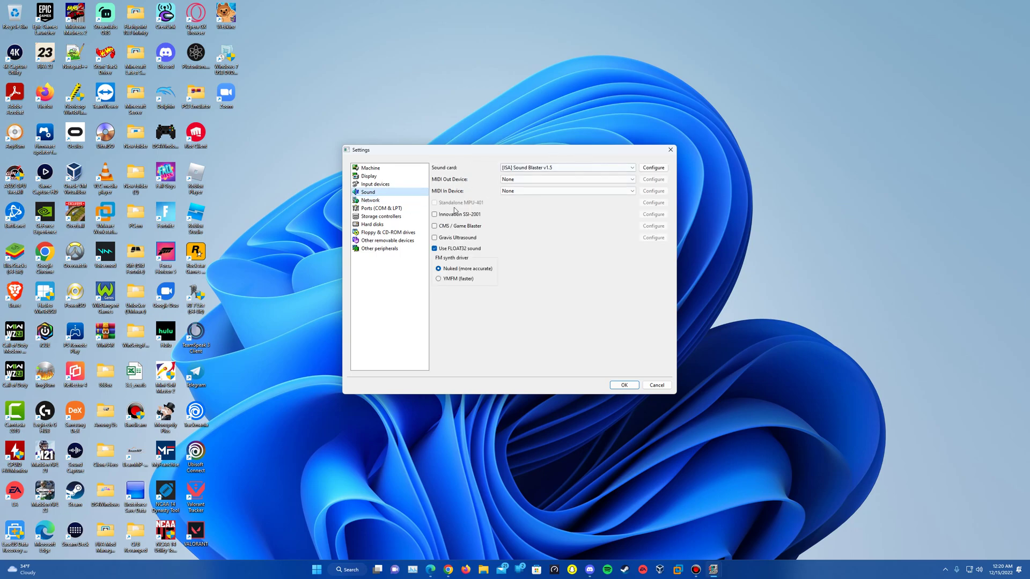
left_click(378, 201)
left_click(505, 173)
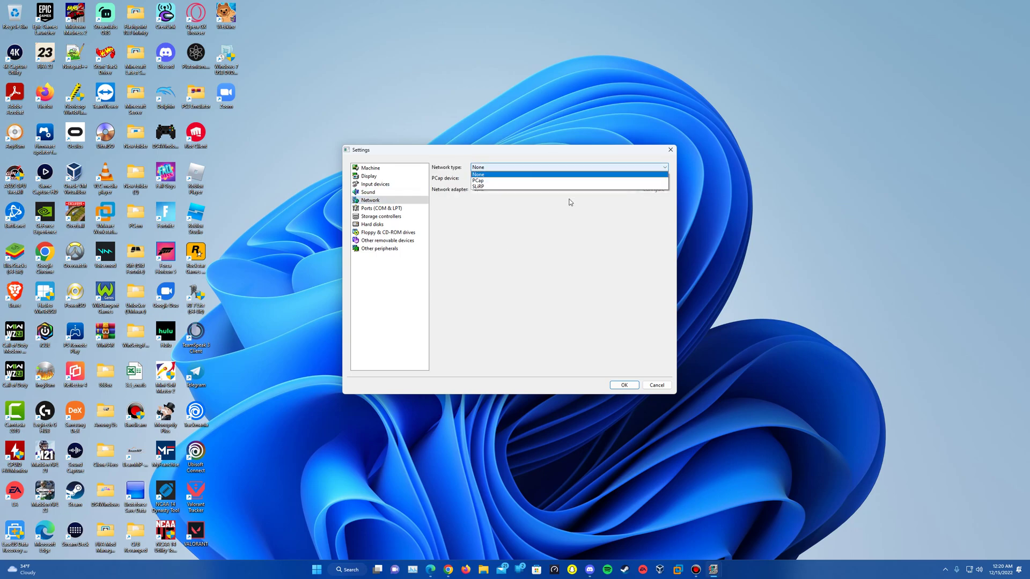
left_click(540, 196)
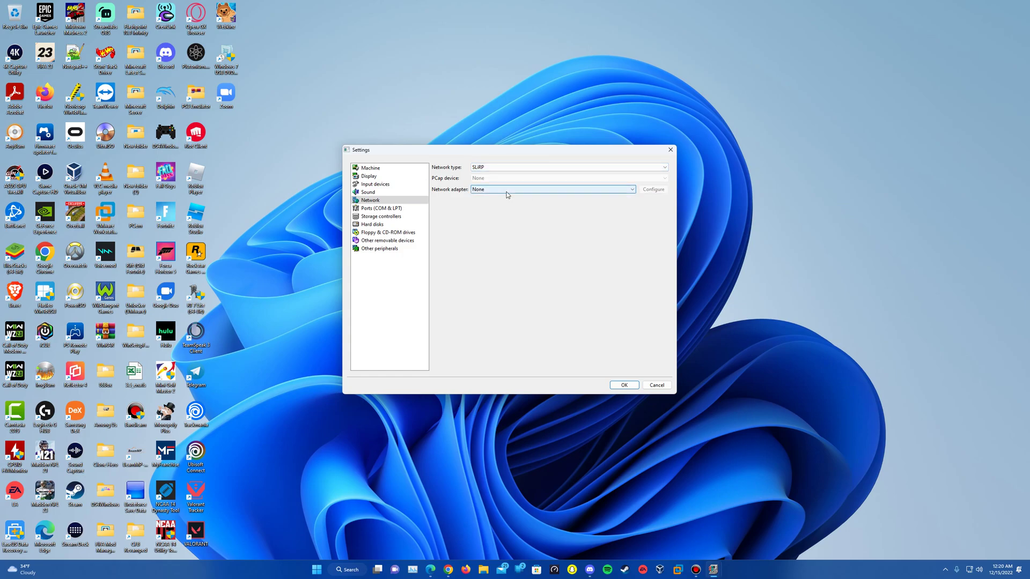
Set the virtual machine's network adapter to [PCI] AMD PCnet-PCI II
left_click(509, 189)
scroll(515, 226, "down", 1)
left_click(516, 245)
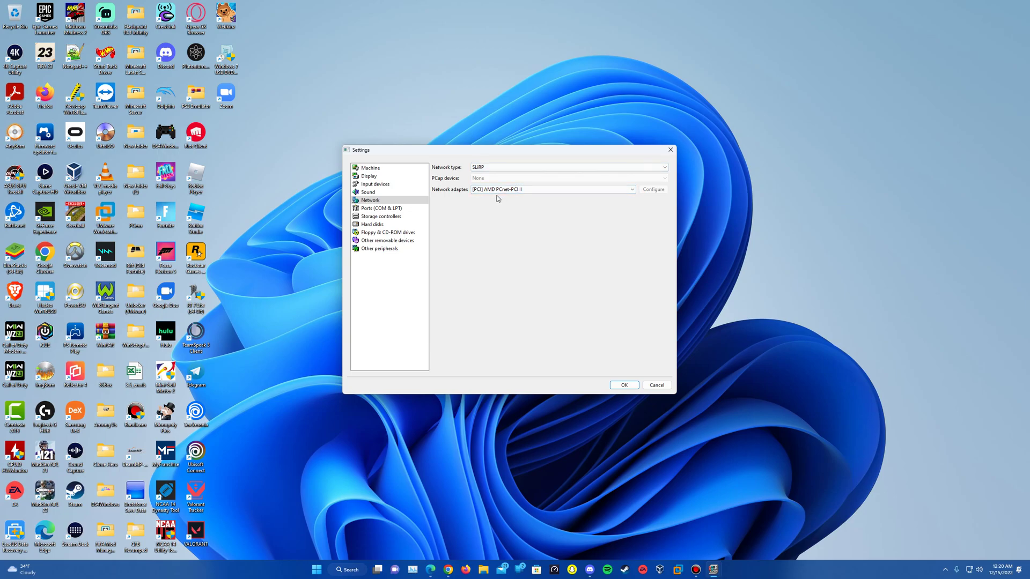
left_click(530, 194)
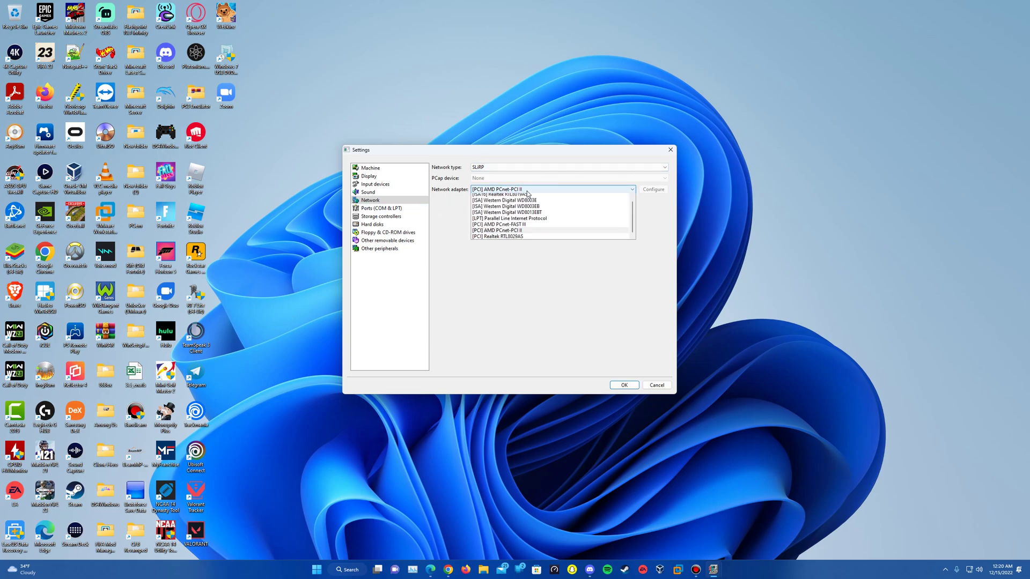
left_click(512, 294)
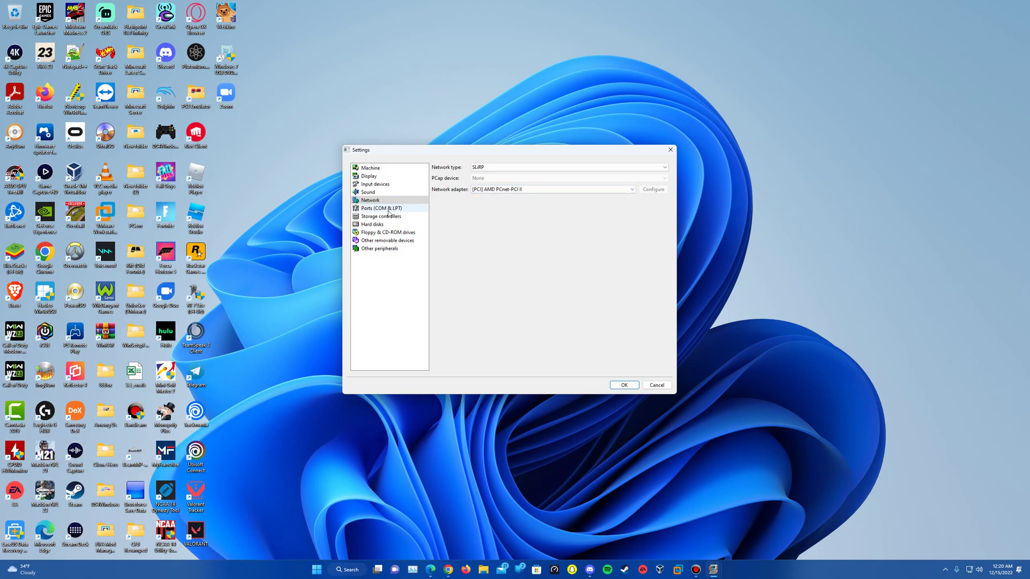
Set the virtual machine's HD storage controller to [PCI] IDE Controller
left_click(382, 216)
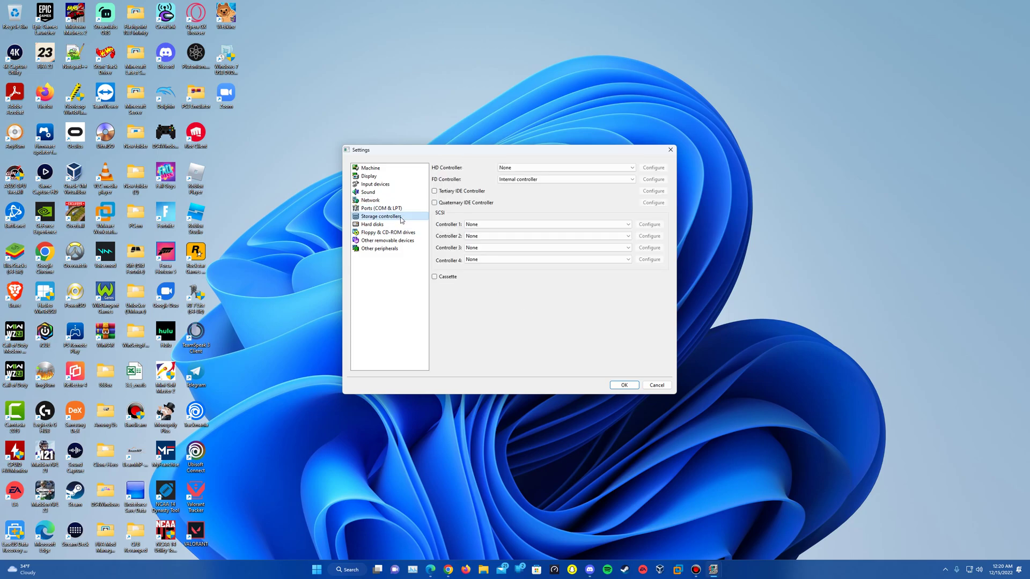
left_click(550, 167)
left_click(552, 177)
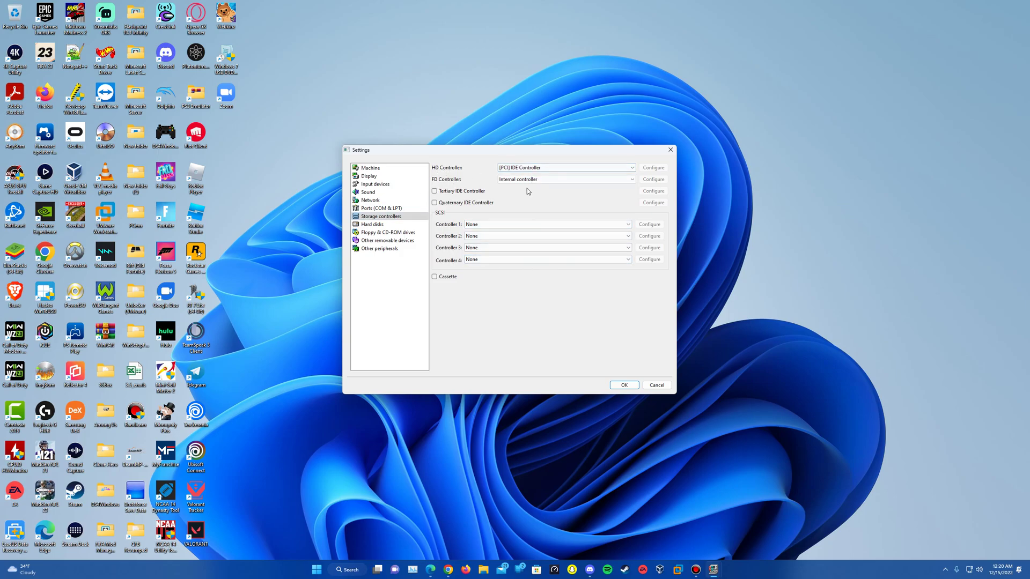
Create a new 1023 MiB IDE hard disk image named "Windows Chicago Build 58s" on channel 0:0
left_click(372, 225)
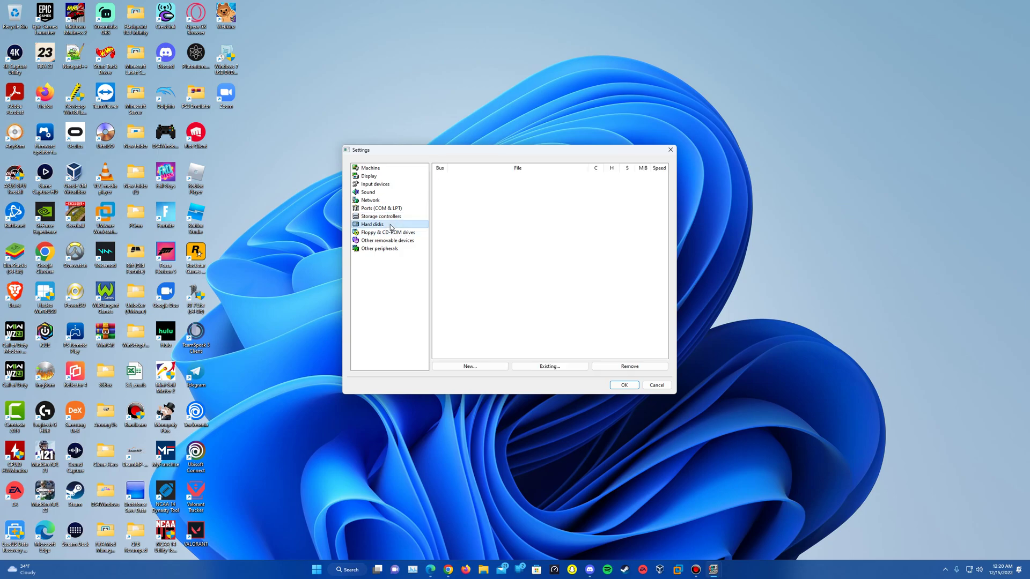
left_click(489, 365)
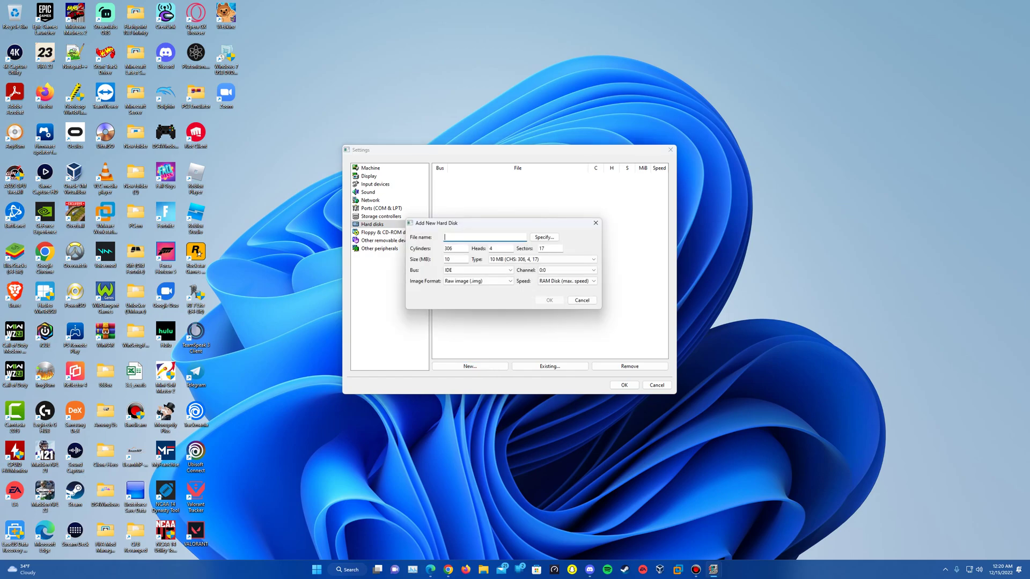
type("Windows Chicago Build 58s")
left_click(456, 259)
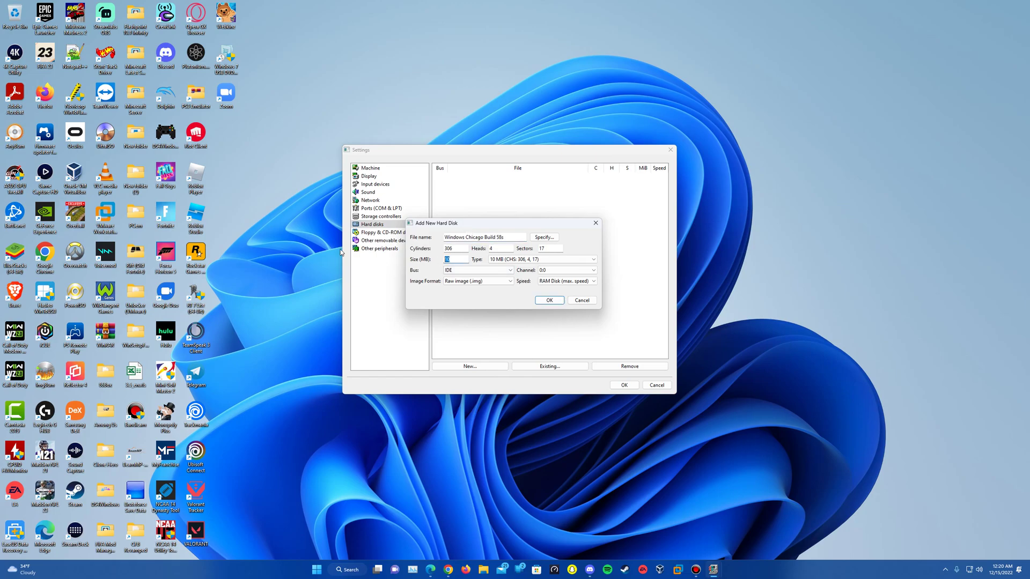
type("22")
key("BackSpace")
type("3")
left_click(549, 300)
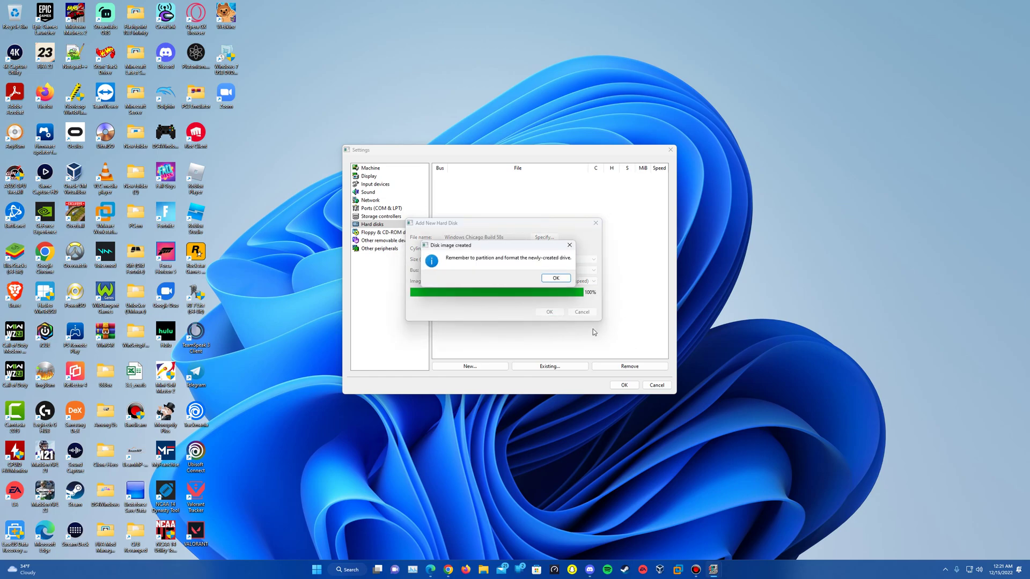
left_click(553, 279)
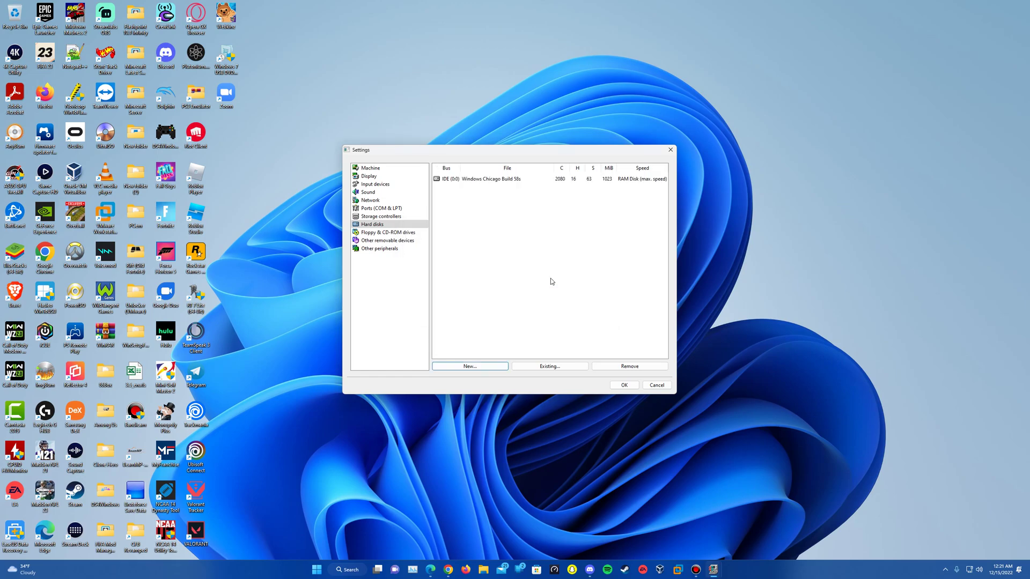
Set the second floppy drive to None and the first floppy drive to 3.5" 1.44M
left_click(396, 234)
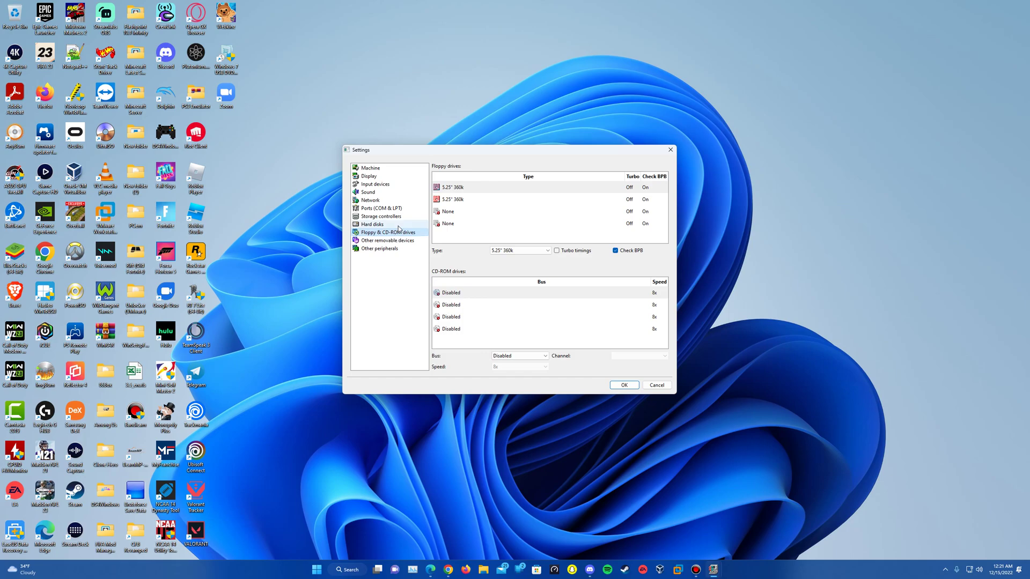
left_click(472, 201)
left_click(517, 250)
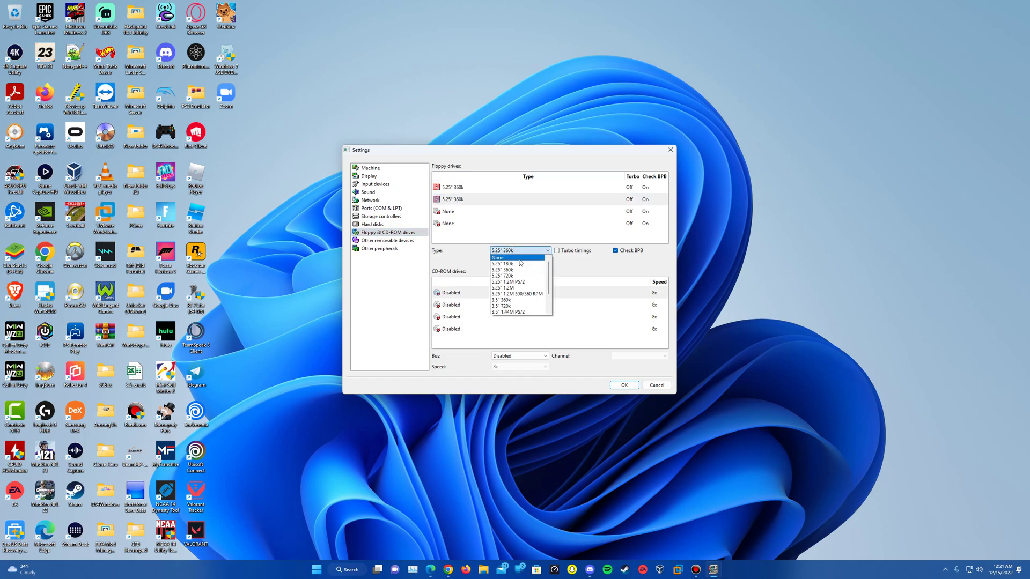
left_click(516, 257)
left_click(481, 188)
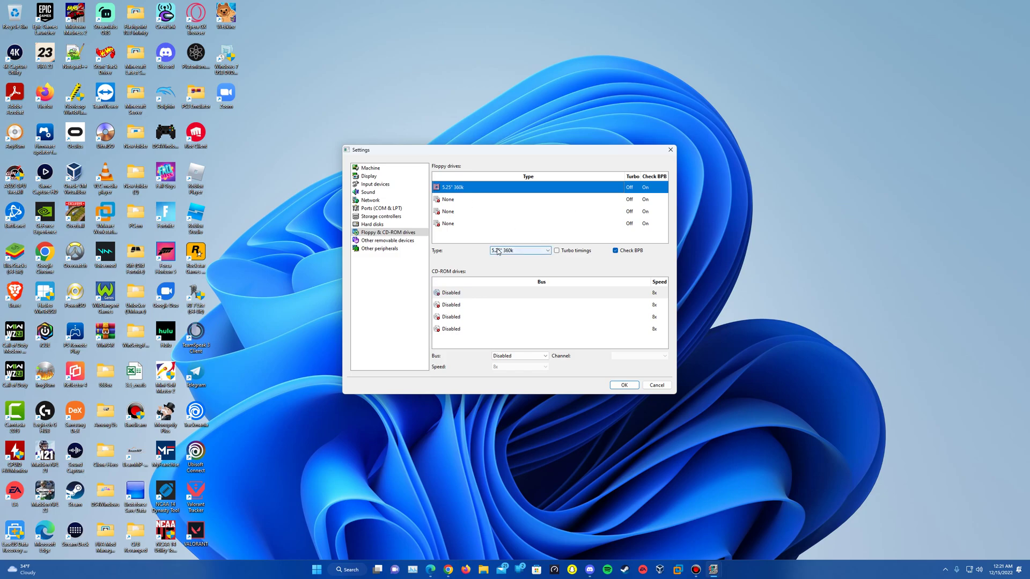
left_click(531, 252)
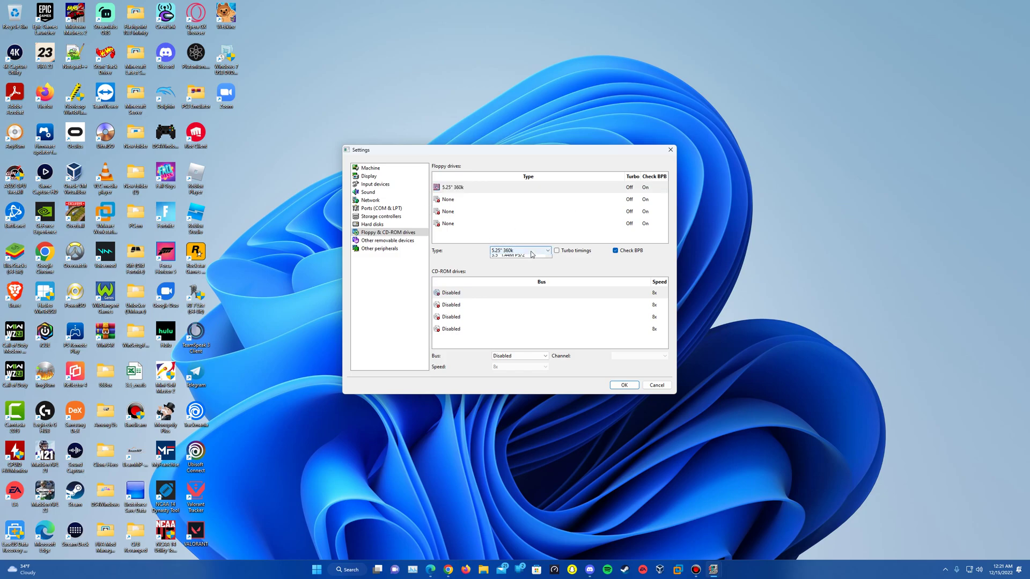
left_click(533, 297)
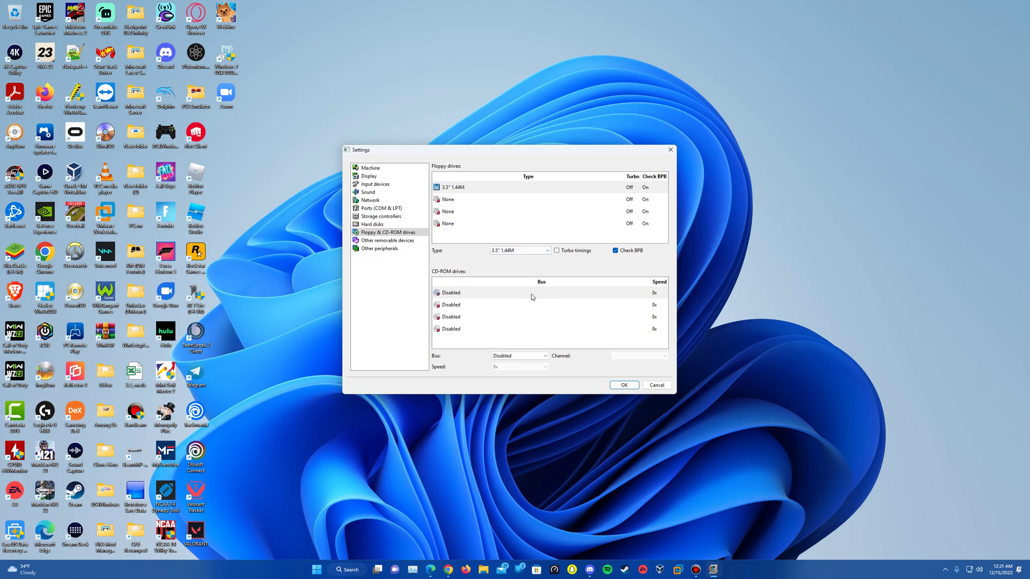
Set the first CD-ROM drive to the ATAPI bus at 24x speed and save the virtual machine's settings
left_click(488, 293)
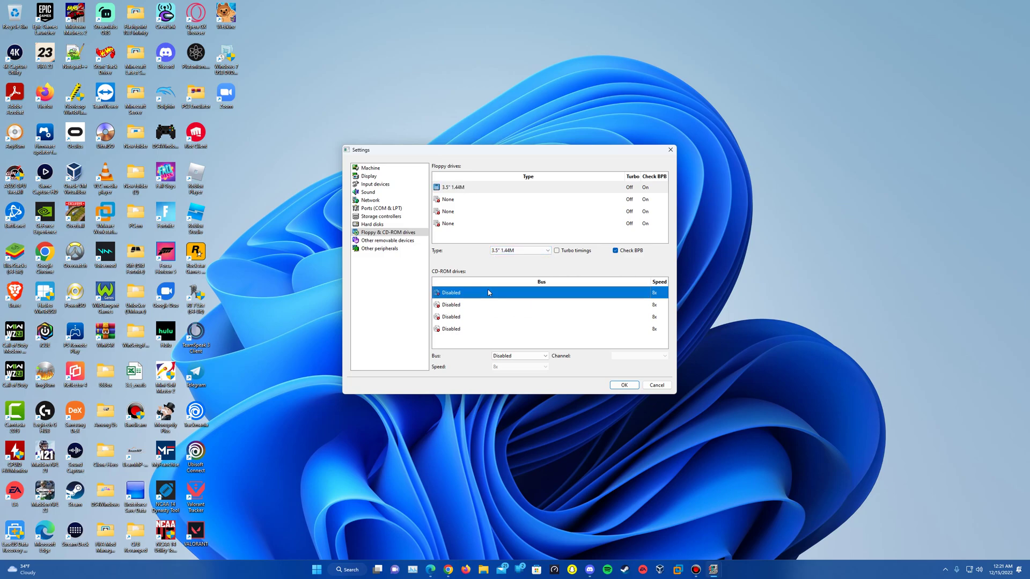
left_click(526, 355)
left_click(523, 369)
left_click(529, 367)
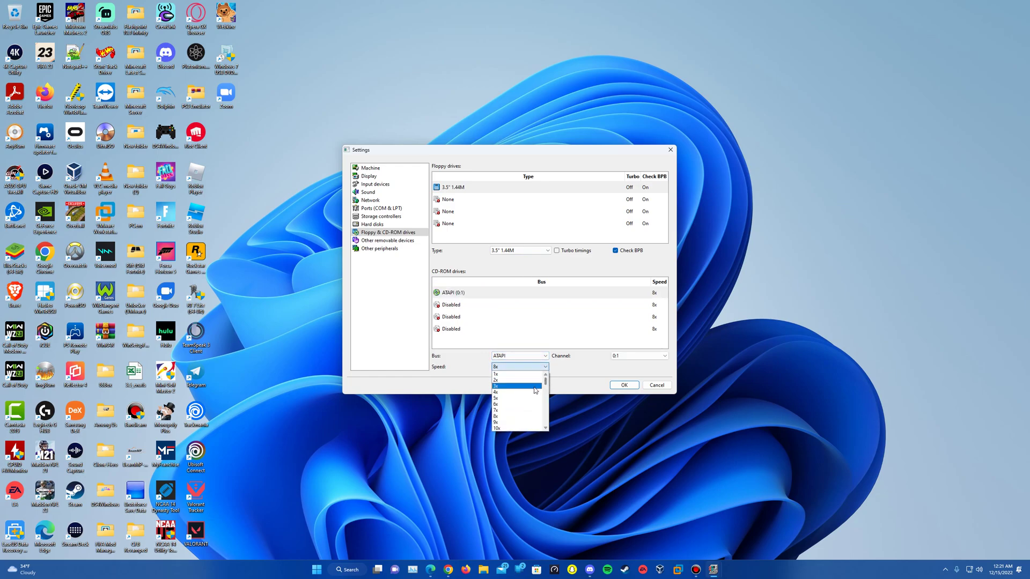
scroll(535, 391, "down", 5)
left_click(523, 404)
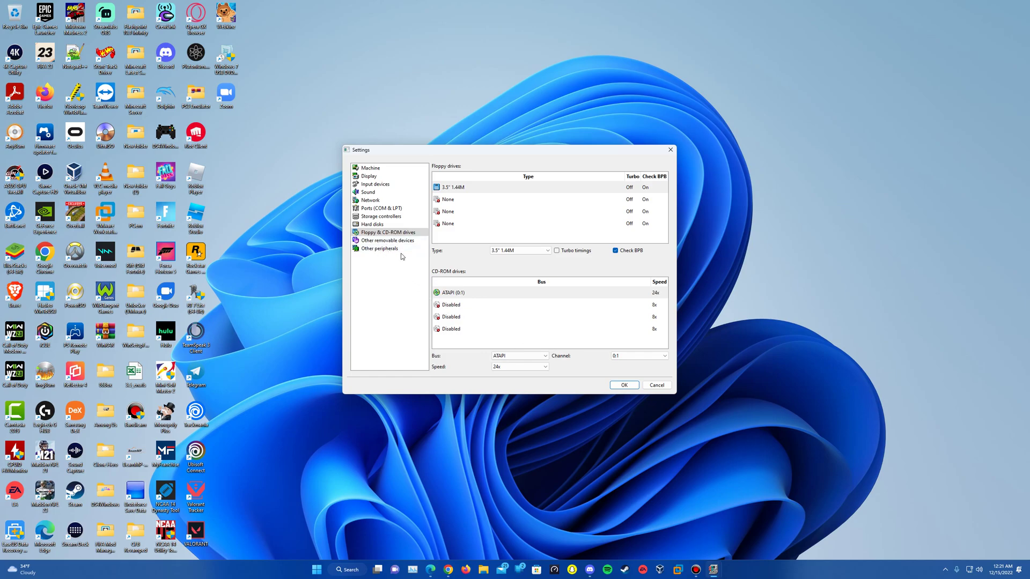
left_click(624, 385)
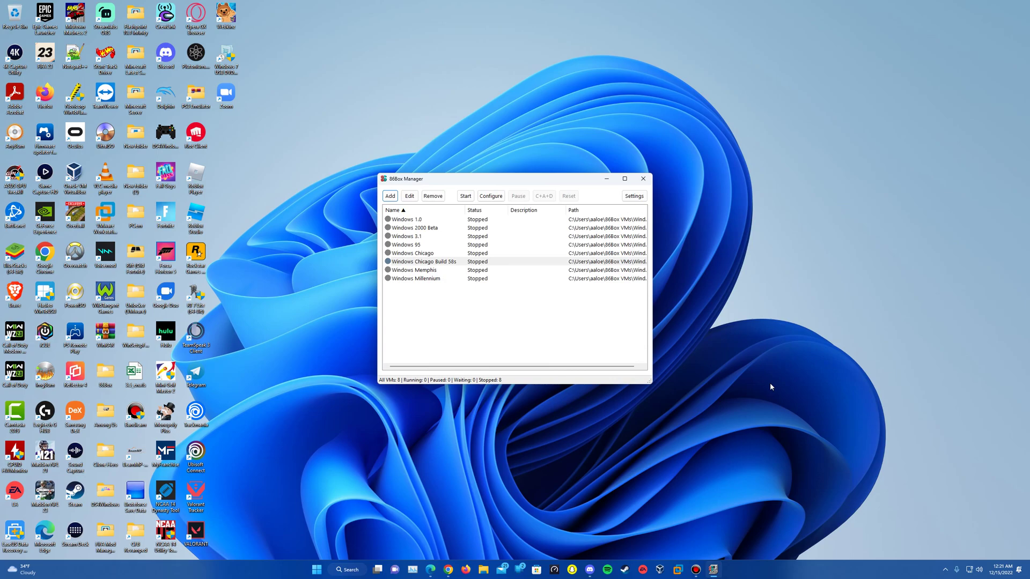
Start the Windows Chicago Build 58s virtual machine, then make its window resizeable and maximize it
double_click(451, 263)
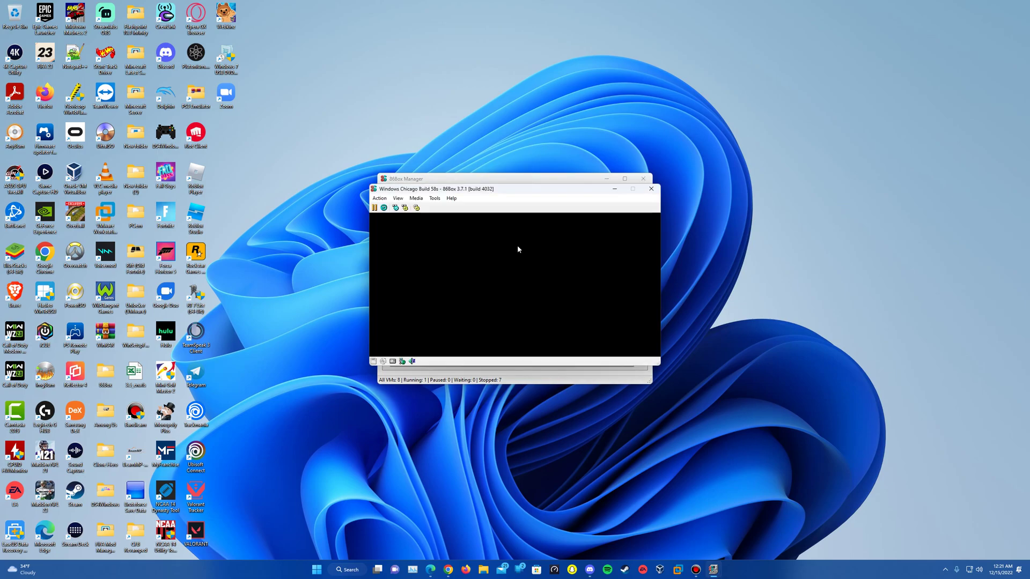
left_click(404, 198)
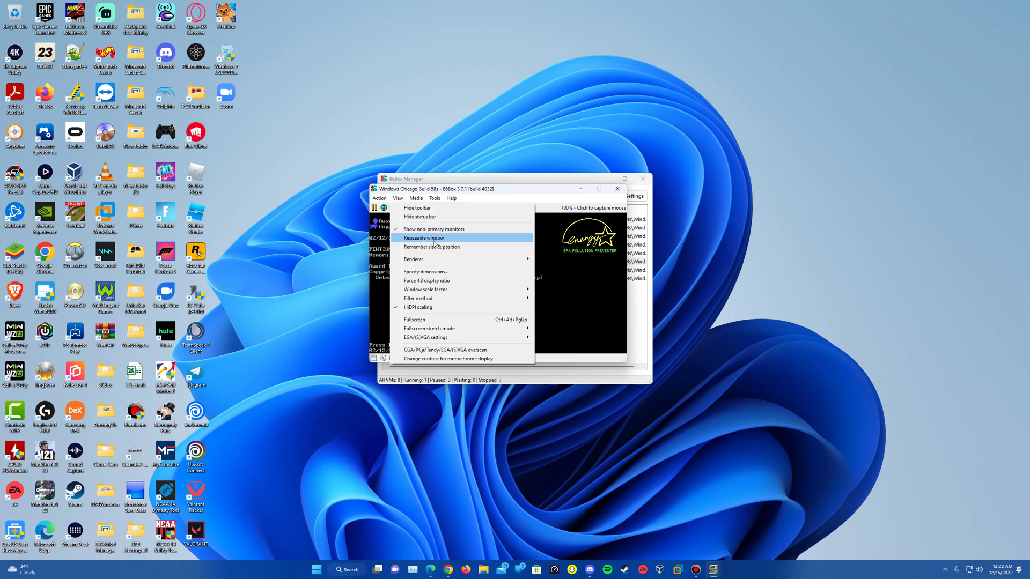
left_click(431, 238)
left_click(599, 187)
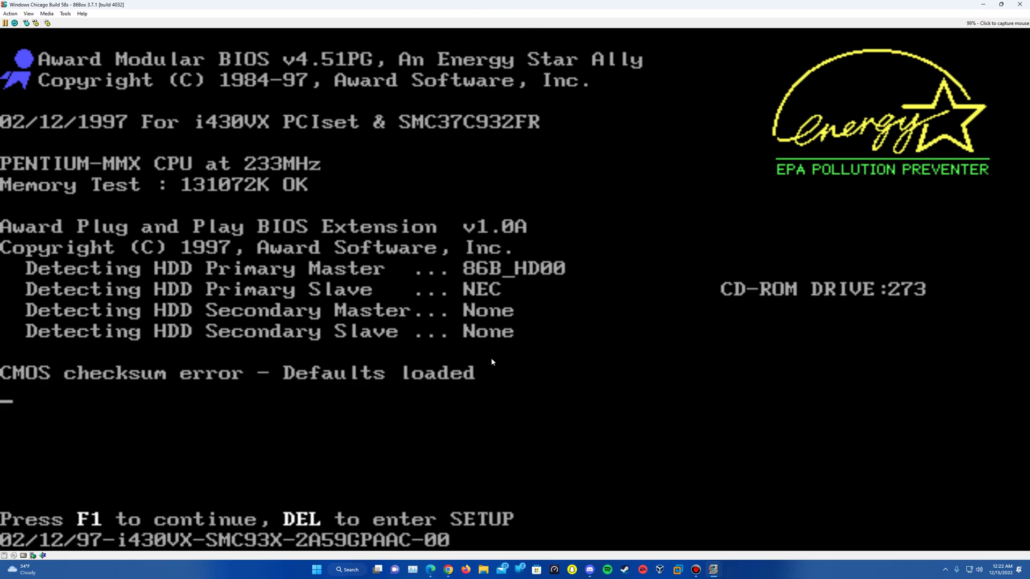
left_click(598, 187)
Enter the BIOS setup during boot and set the year to 1994 in the standard CMOS settings
key("Delete")
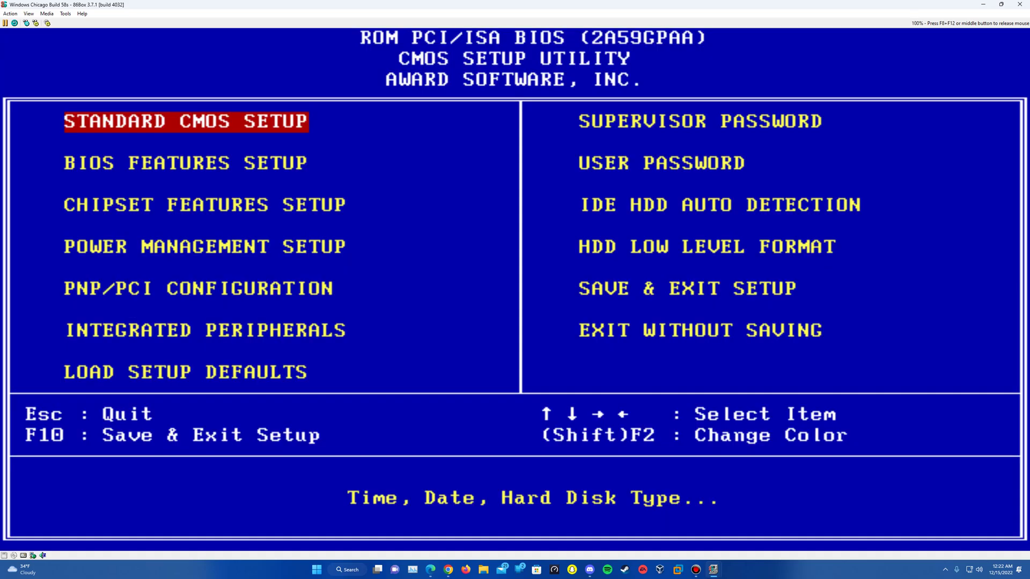
key("Return")
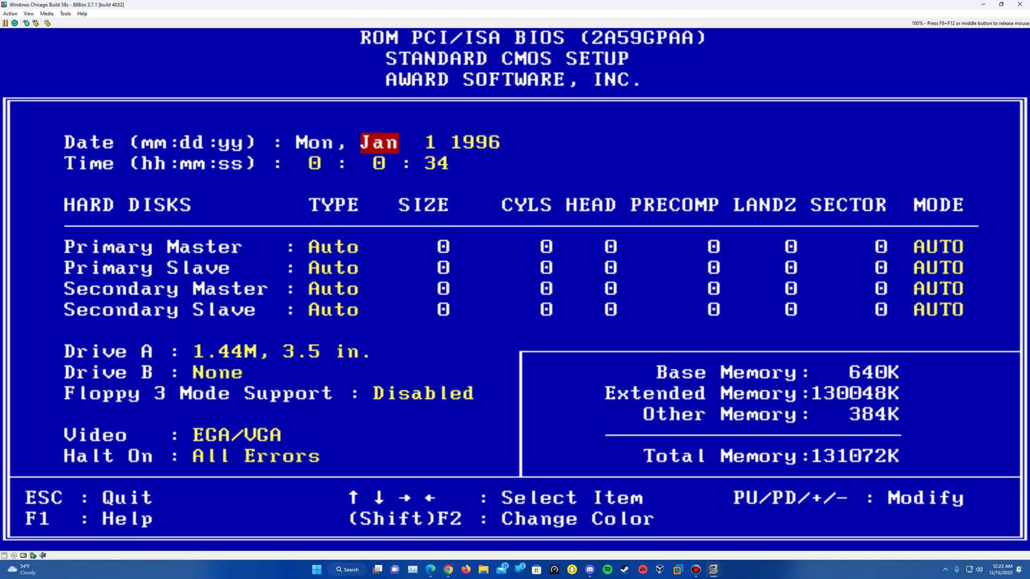
key("Right")
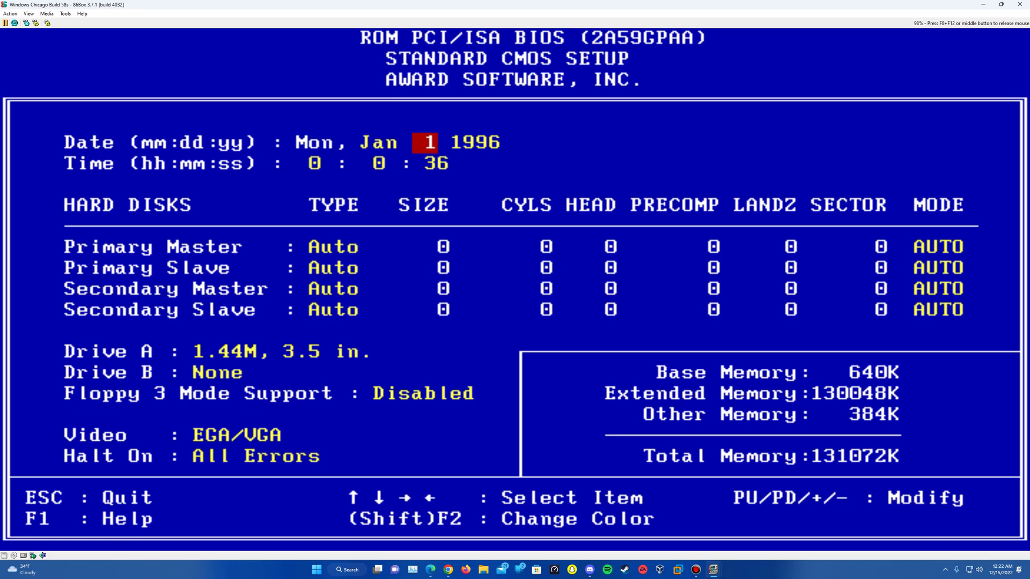
key("Right")
key("Page_Down")
key("Page_Down")
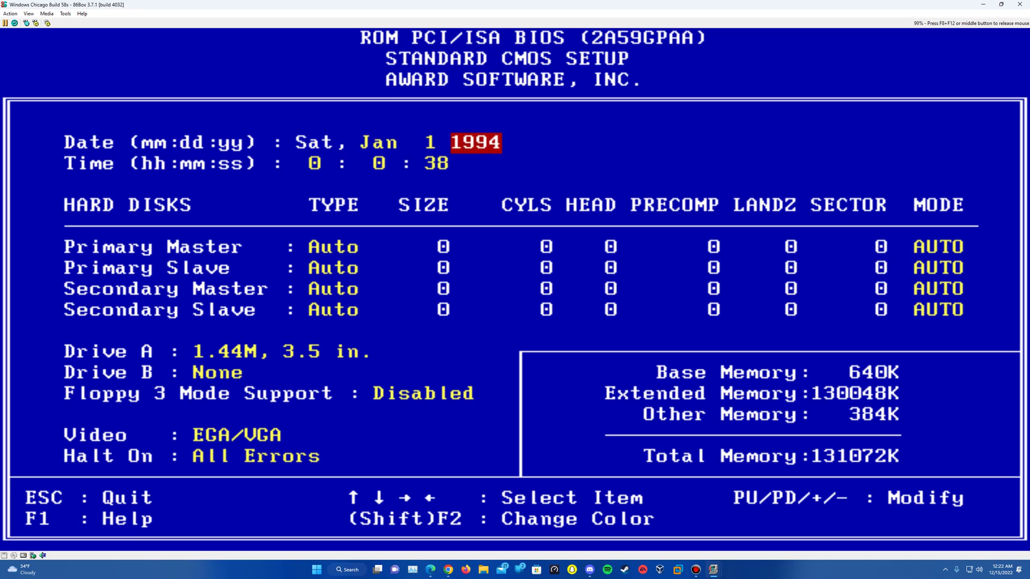
key("Page_Down")
key("Page_Up")
Leave the standard CMOS settings, save the BIOS changes and exit setup to reboot the virtual machine
key("F8+F12")
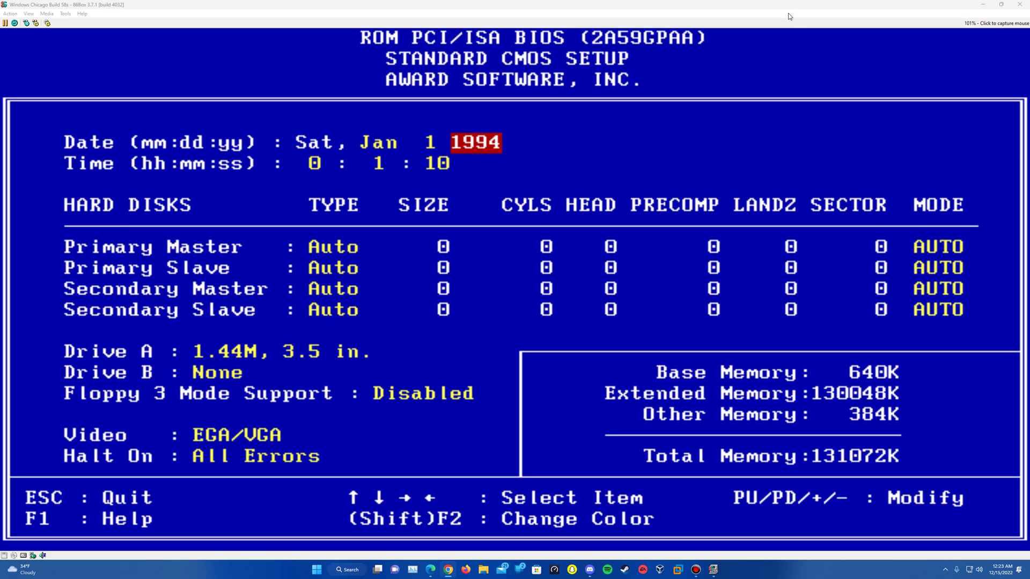
left_click(775, 3)
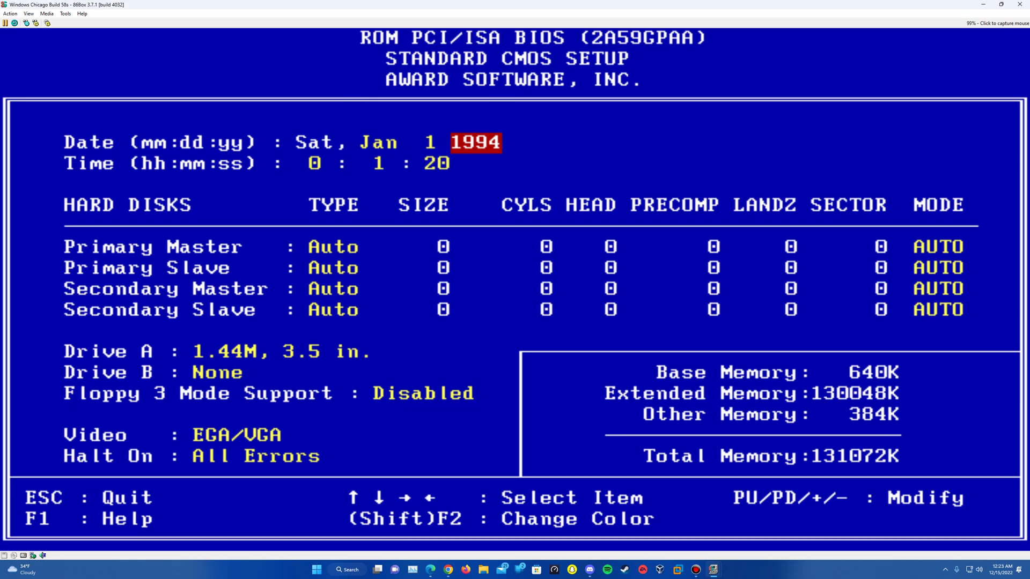
key("Escape")
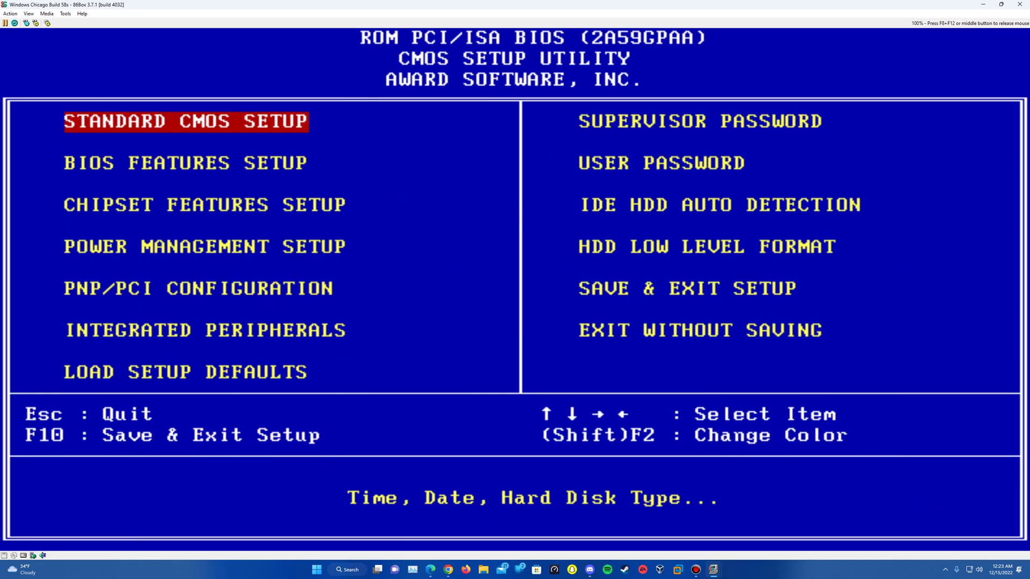
key("F10")
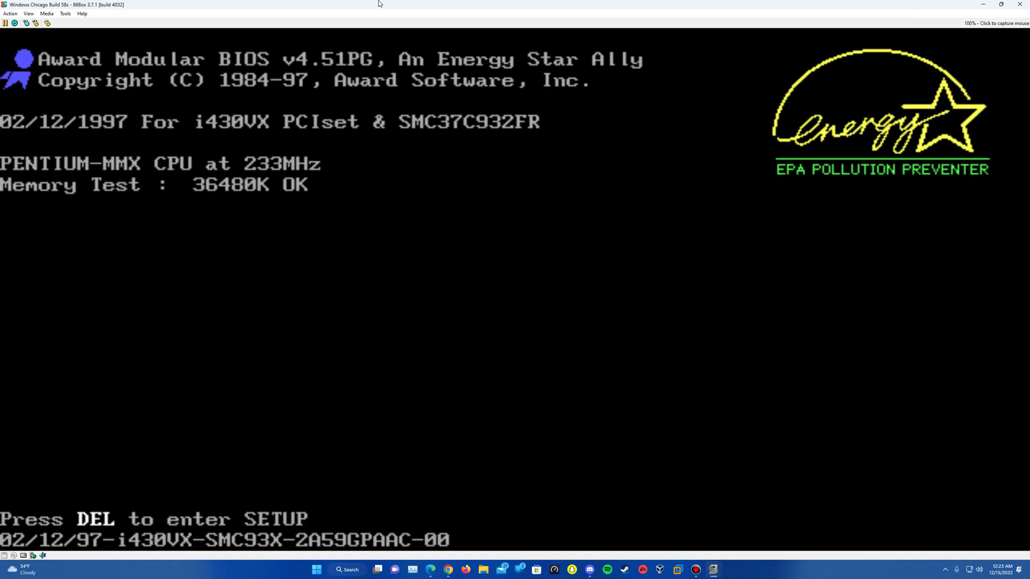
left_click(47, 14)
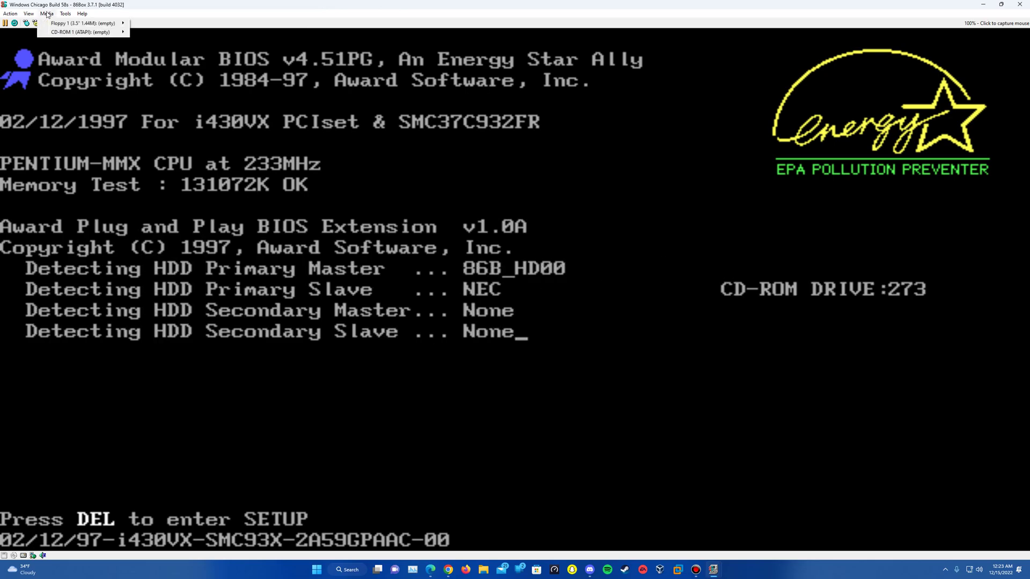
mouse_move(66, 26)
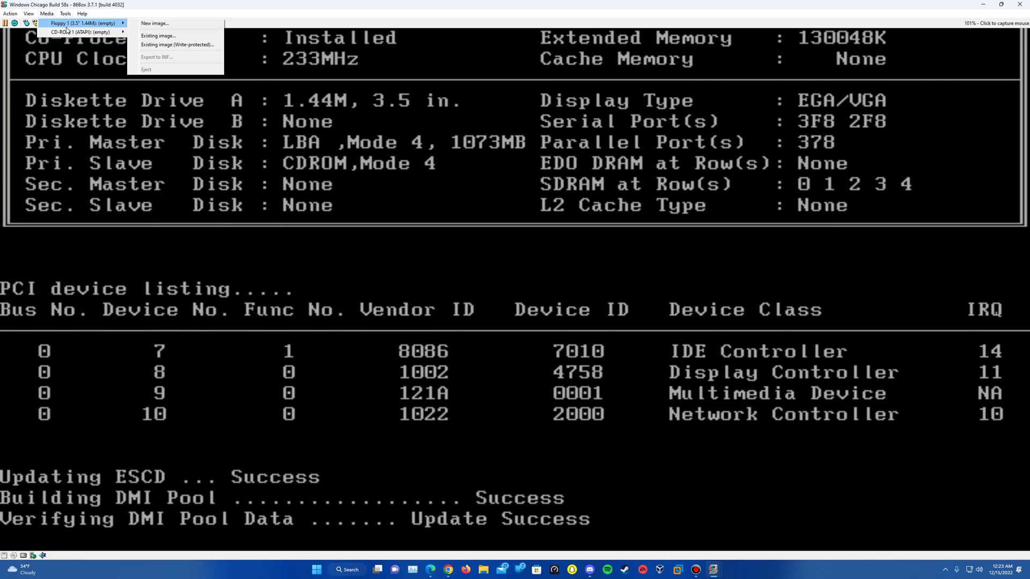
left_click(178, 3)
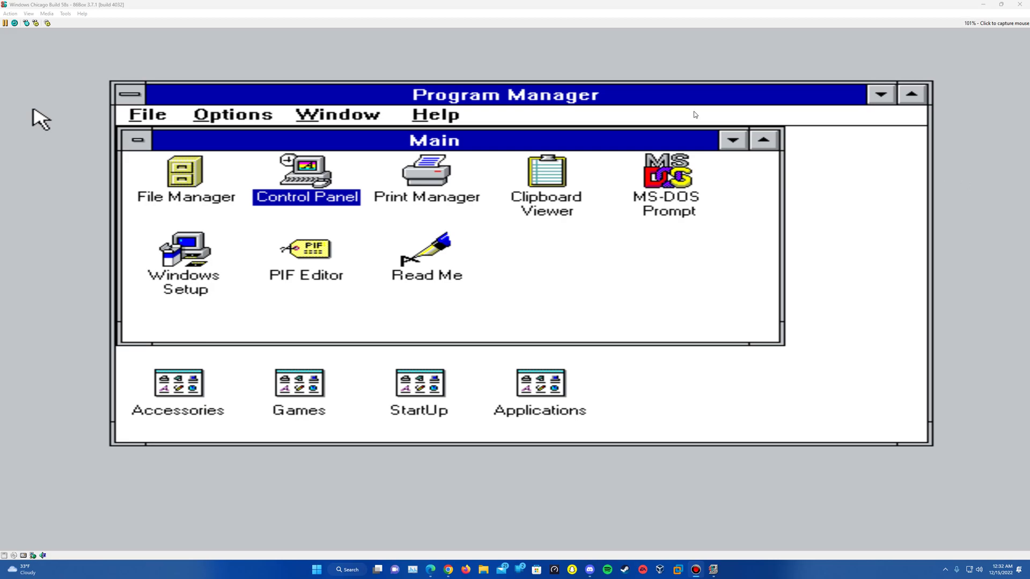
Load the CHICAGO_58s.iso image from the Windows 95 Chicago Betas folder into the virtual CD-ROM drive
left_click(47, 14)
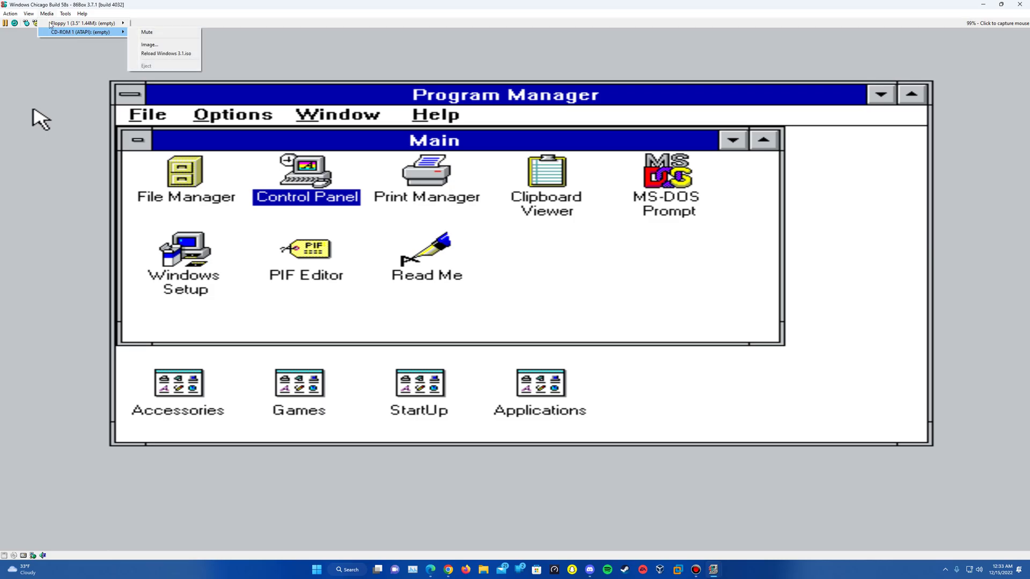
mouse_move(60, 35)
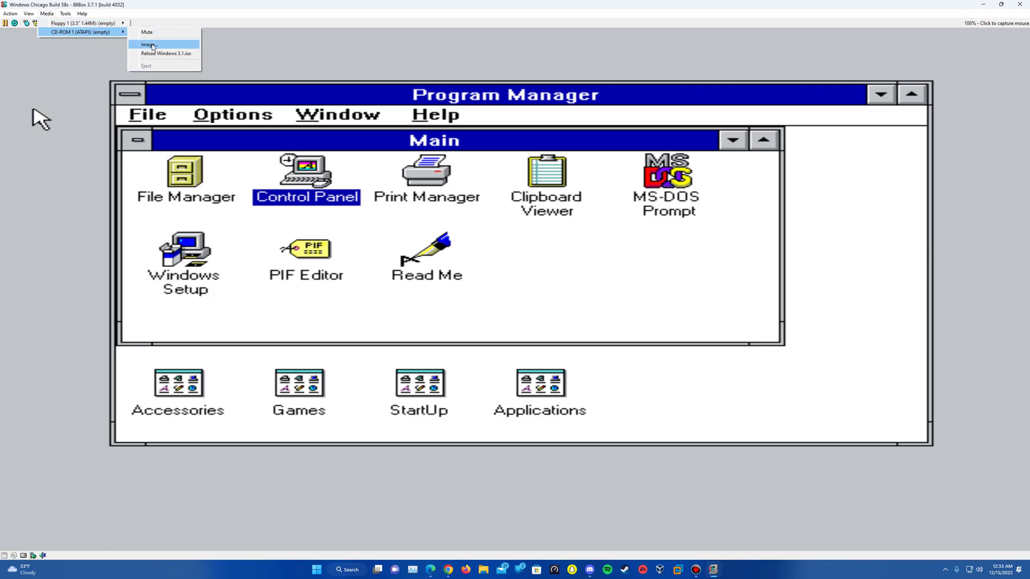
left_click(153, 44)
left_click(136, 32)
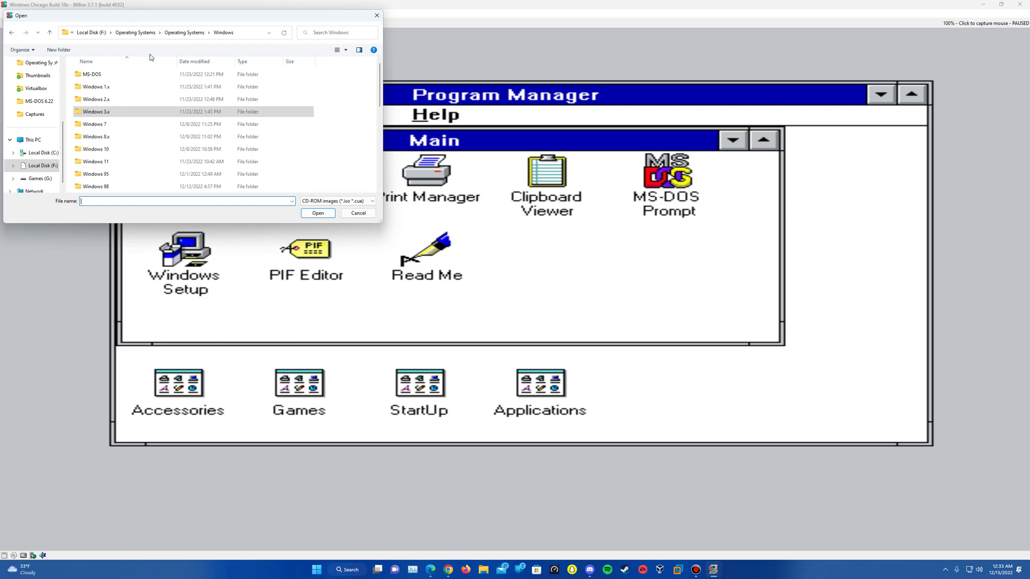
left_click(135, 172)
double_click(135, 174)
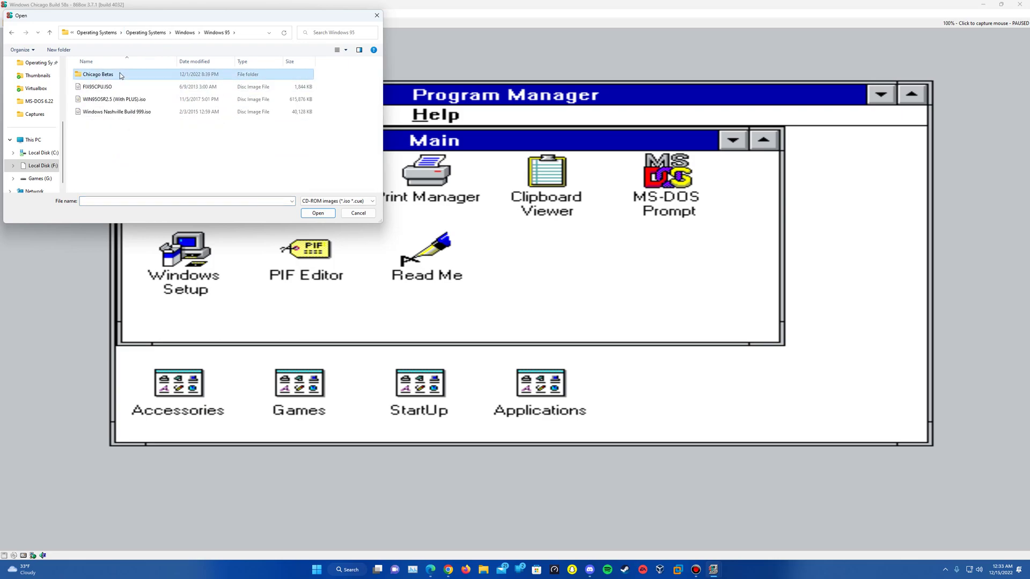
double_click(120, 74)
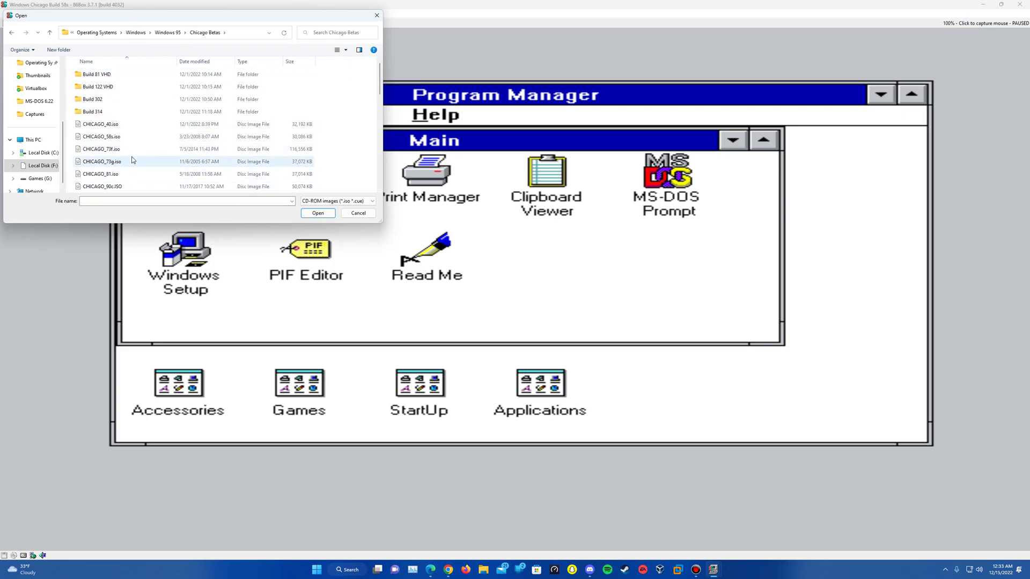
double_click(129, 137)
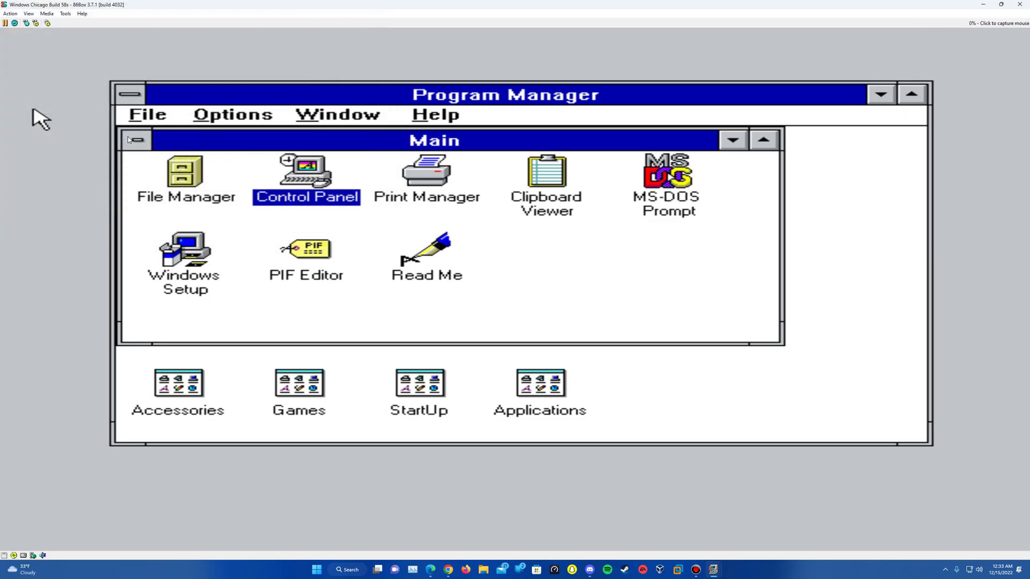
Browse to the D: CD-ROM in File Manager and run setup.exe from it
left_click(65, 122)
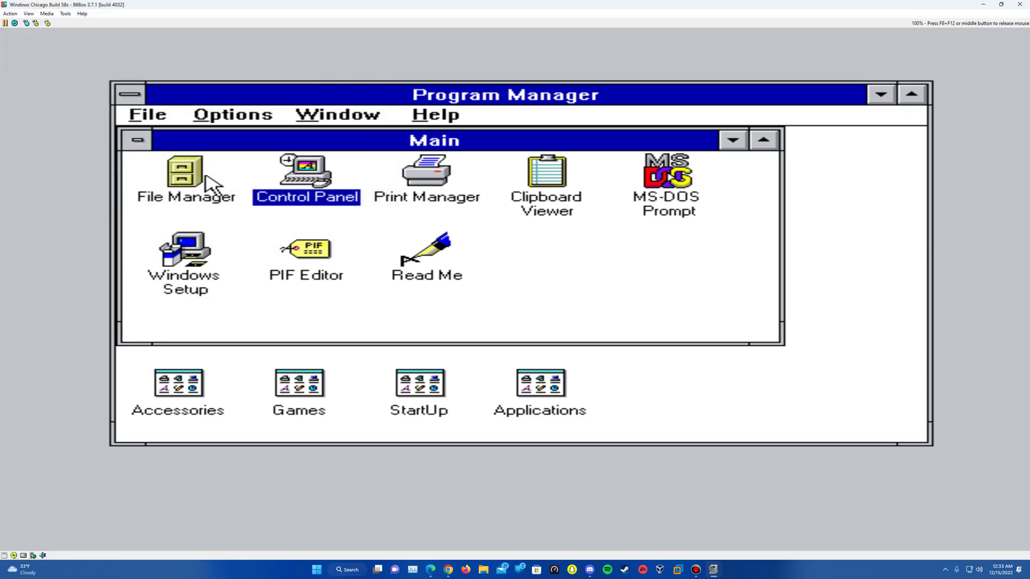
double_click(183, 196)
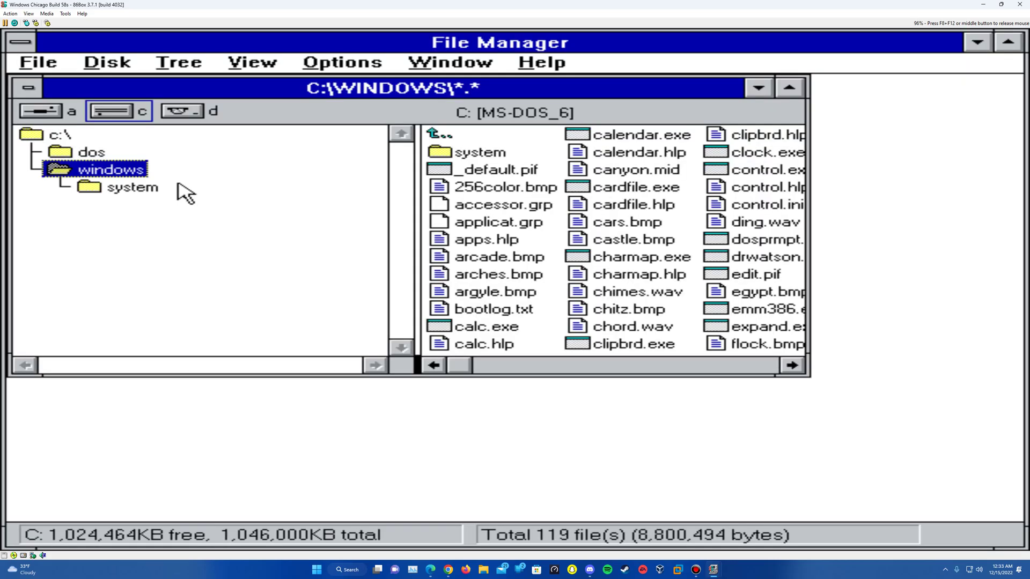
left_click(465, 365)
left_click_drag(465, 366, 573, 374)
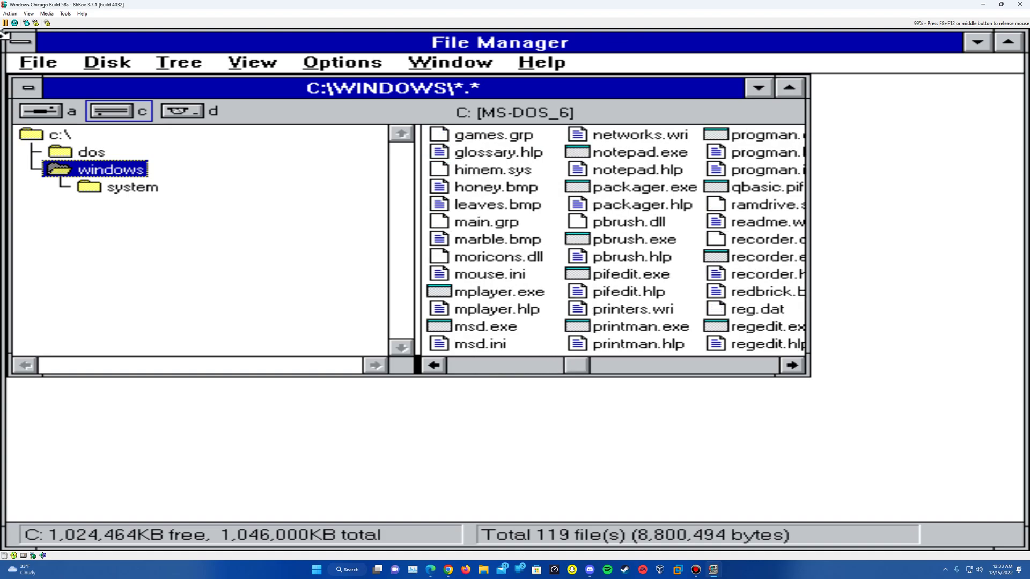
left_click(180, 113)
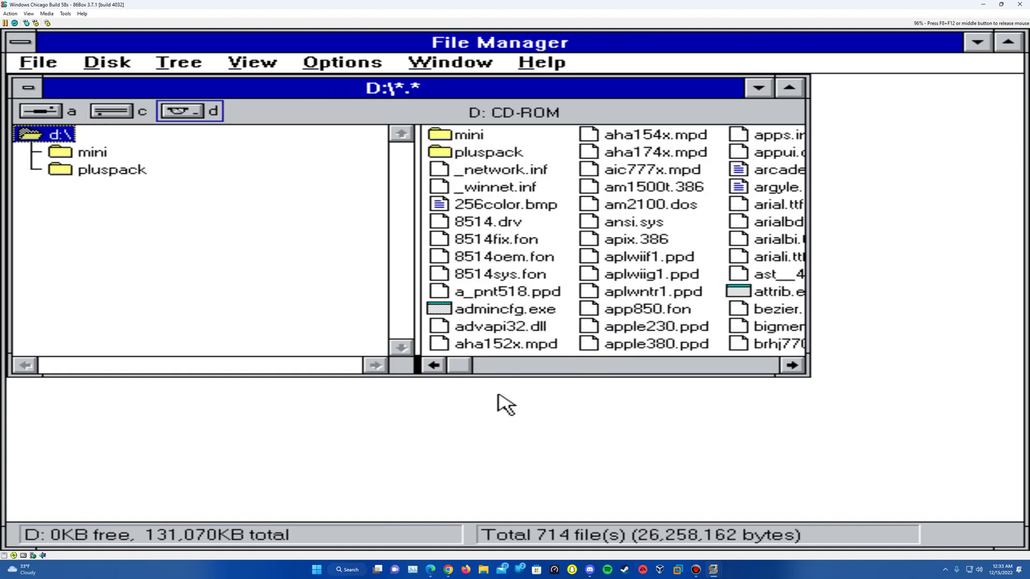
left_click_drag(468, 365, 685, 382)
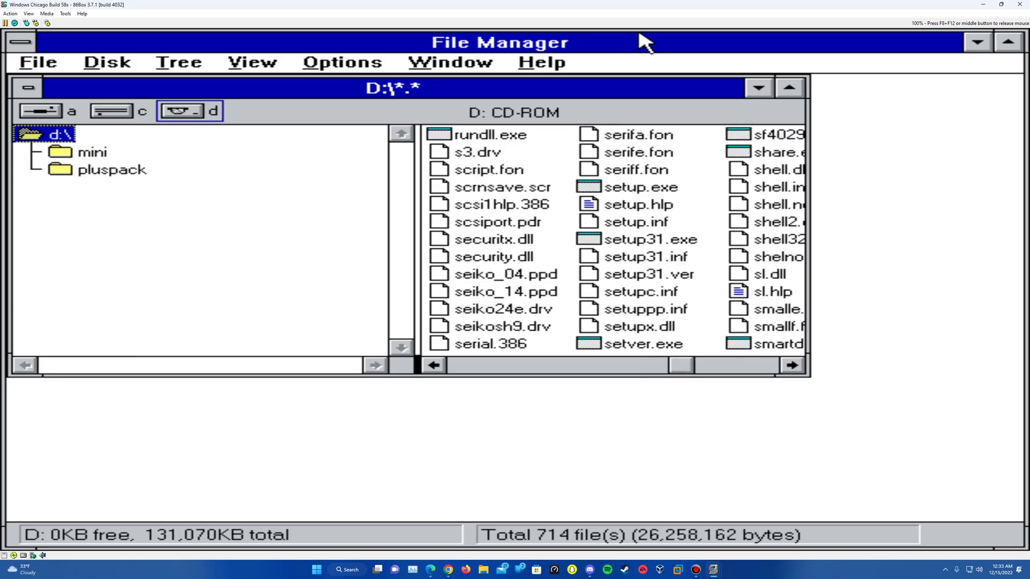
double_click(641, 187)
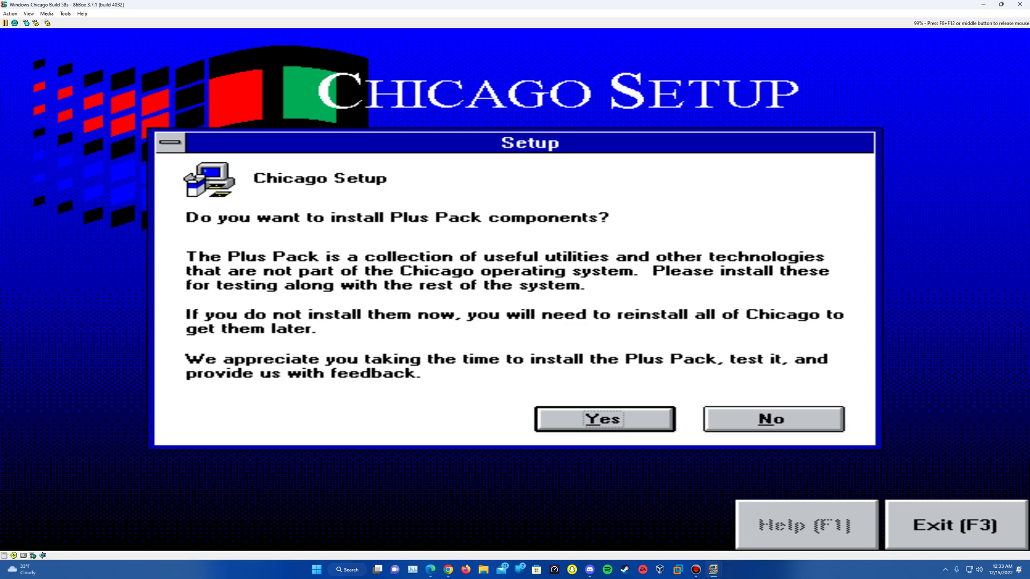
Include the Plus Pack components, choose a customized installation and accept C:\CHICAGO as the separate install directory
left_click(665, 421)
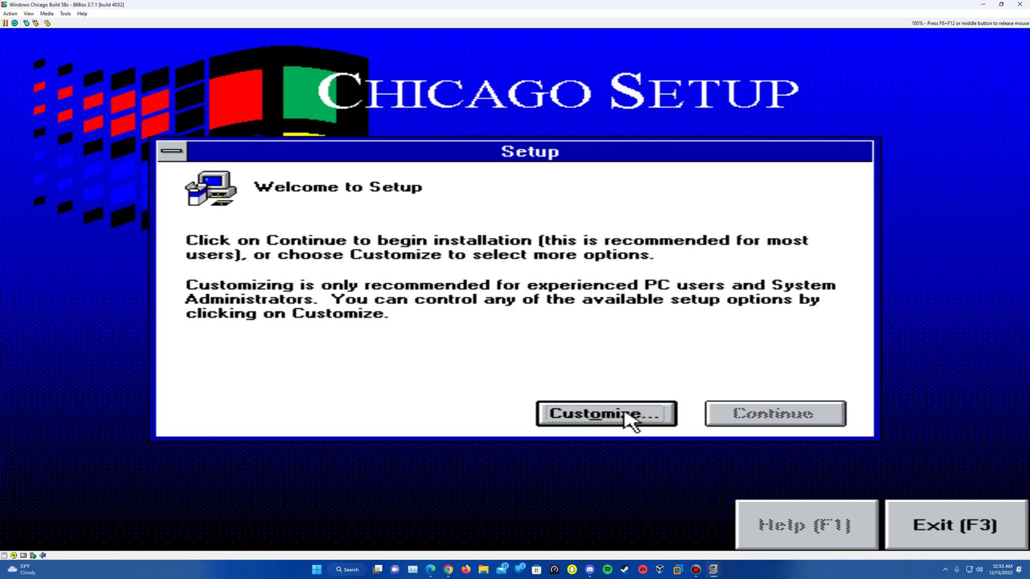
left_click(631, 423)
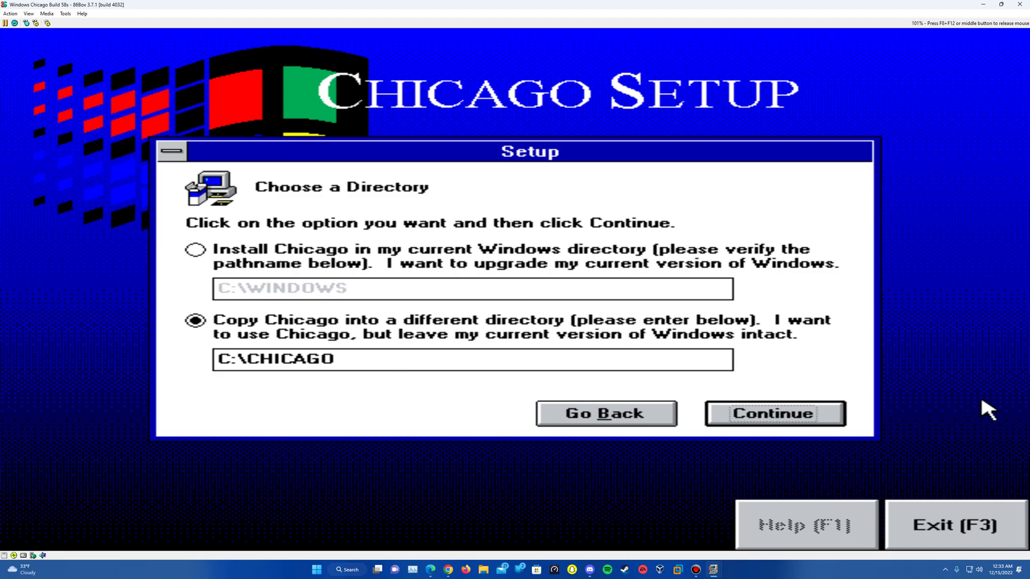
left_click(767, 418)
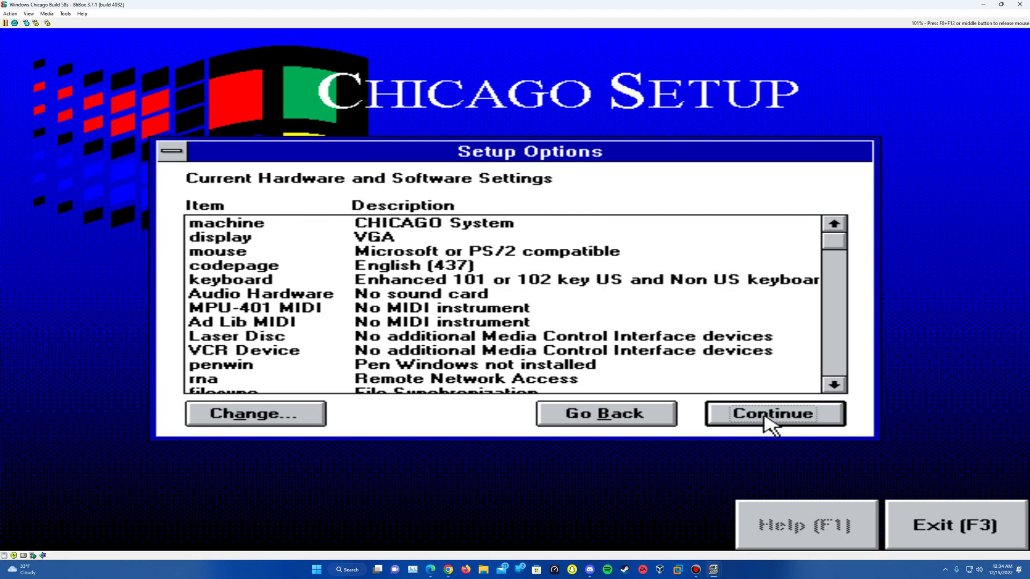
Change the Audio Hardware setting to Creative Labs Sound Blaster or compatible
left_click(445, 294)
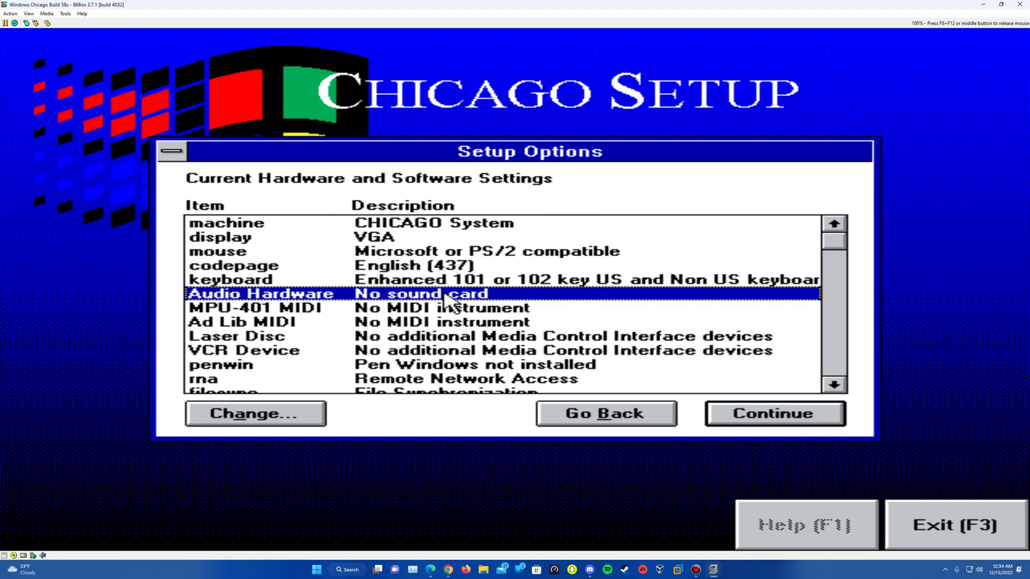
left_click(309, 415)
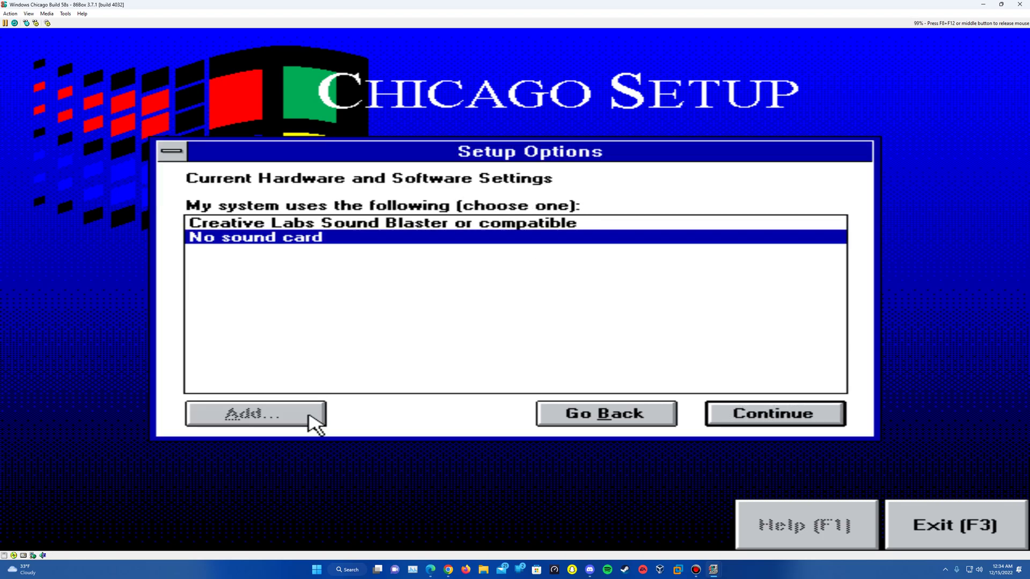
left_click(364, 222)
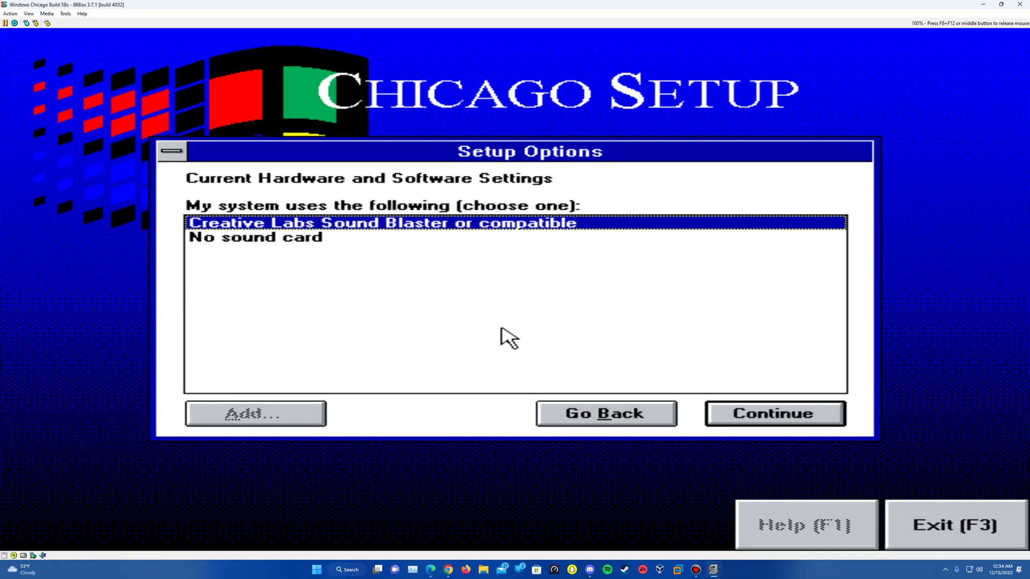
left_click(737, 415)
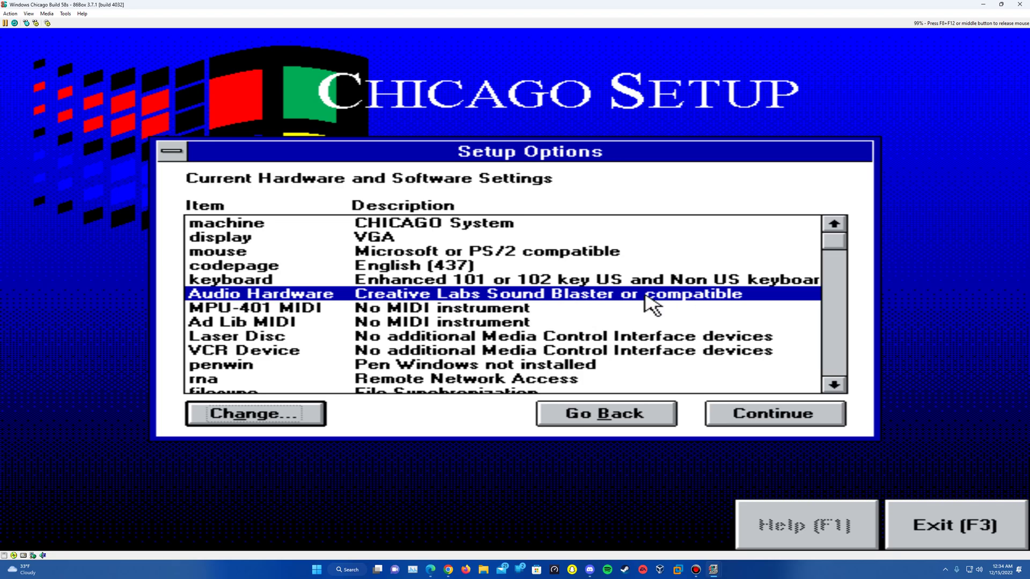
Proceed with the installation, skipping the missing _msnet.inf file and continuing with no network installed
left_click(780, 421)
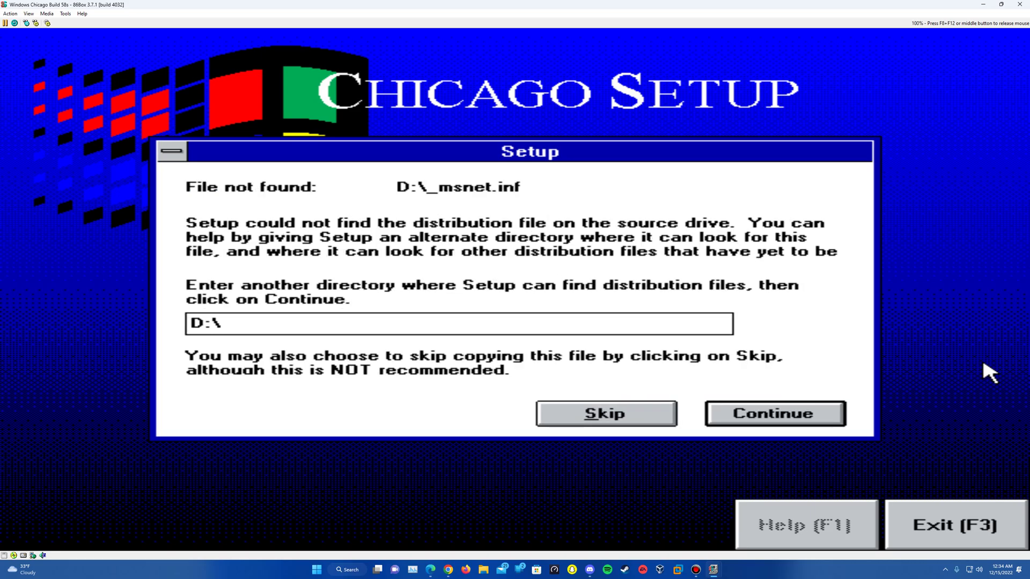
left_click(635, 414)
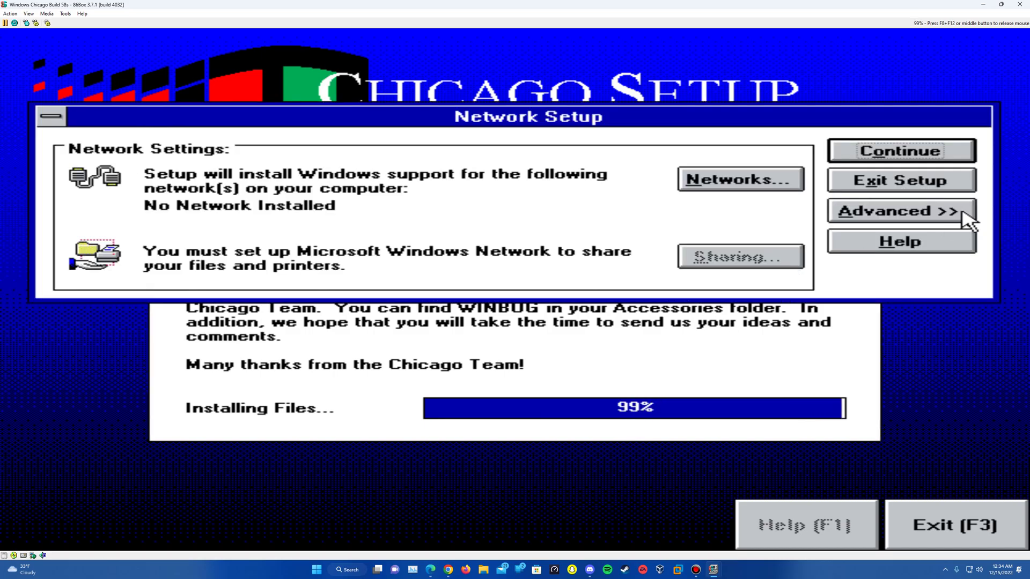
left_click(931, 150)
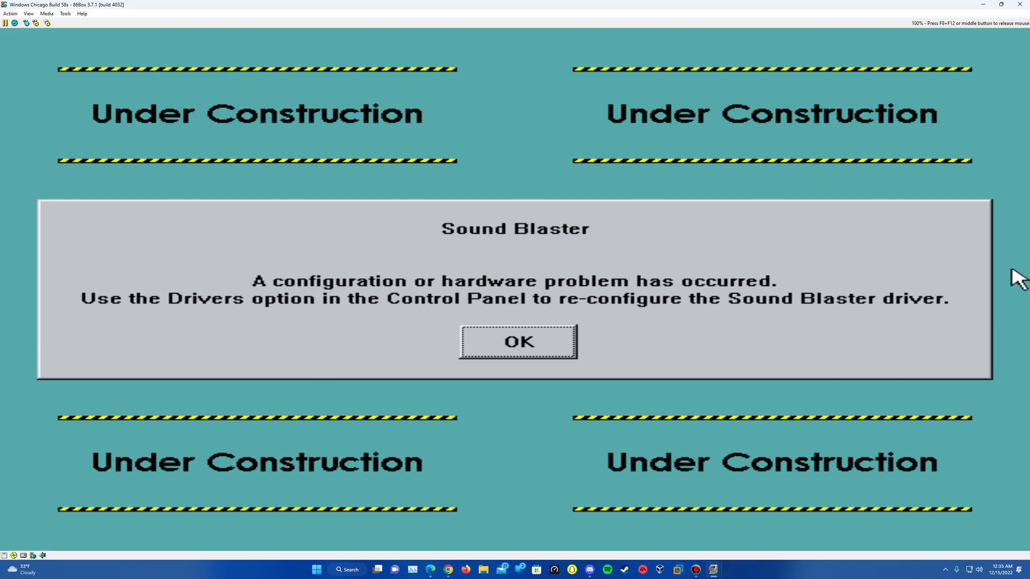
Dismiss the Sound Blaster error and prerelease notice, then enter the beta site ID in Tracker and confirm it
left_click(561, 333)
left_click(567, 341)
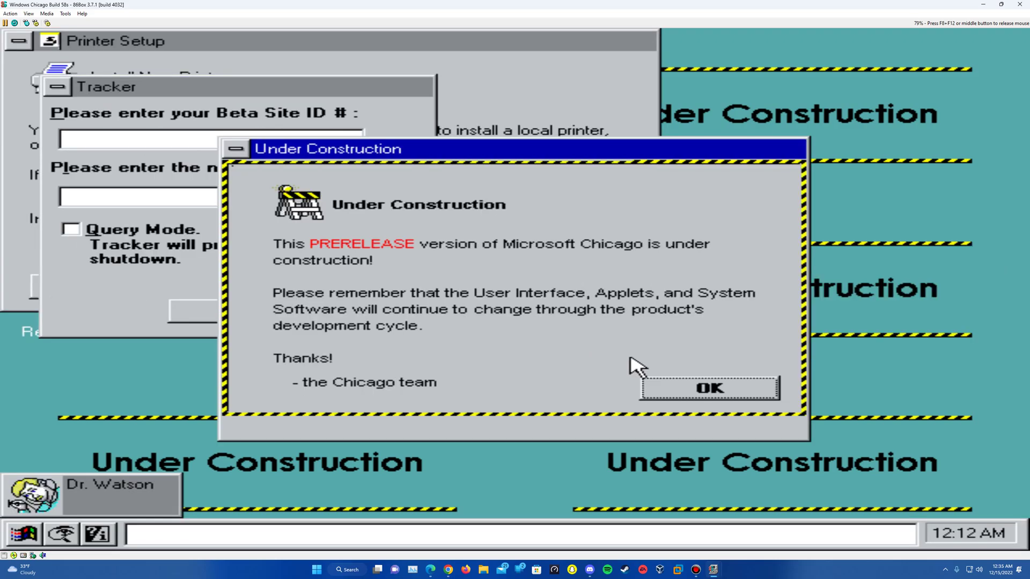
left_click(719, 391)
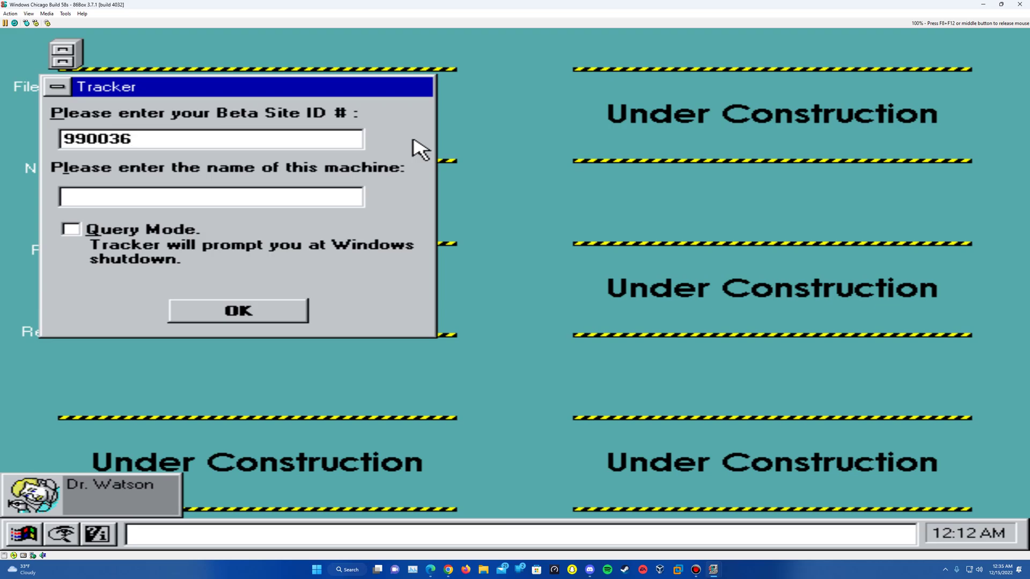
left_click(241, 314)
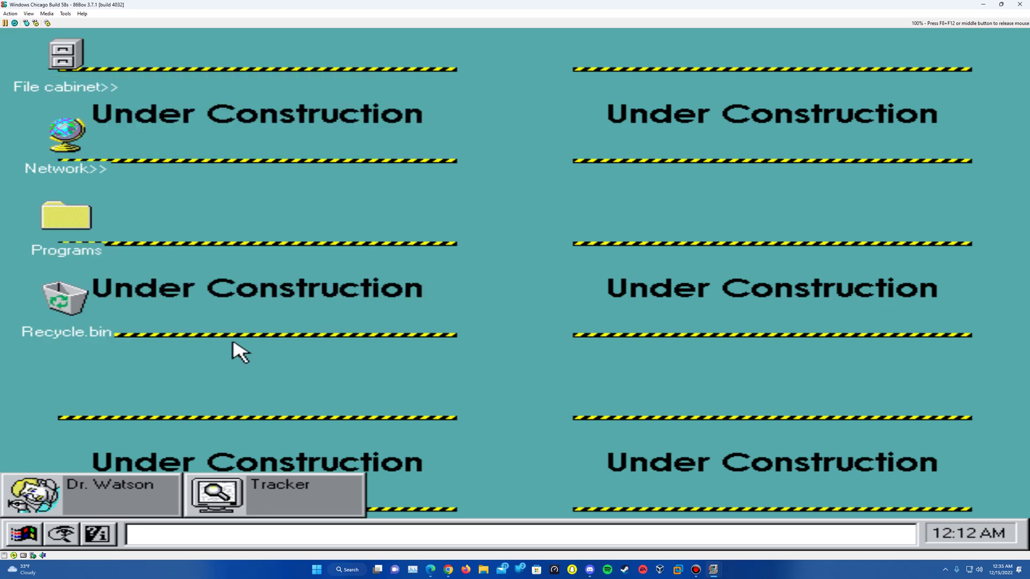
View the About Chicago version information and close it
left_click(87, 535)
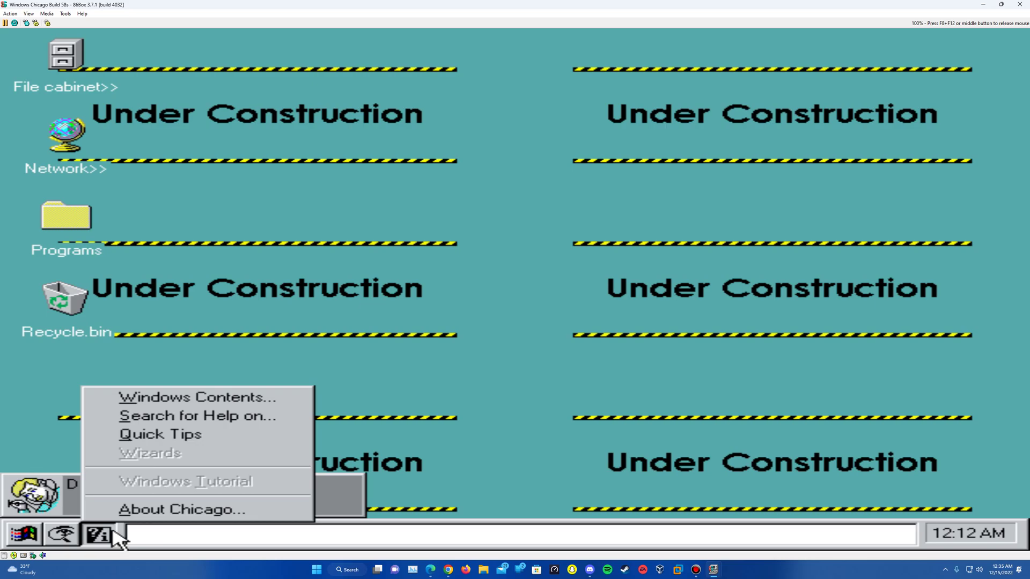
left_click(794, 226)
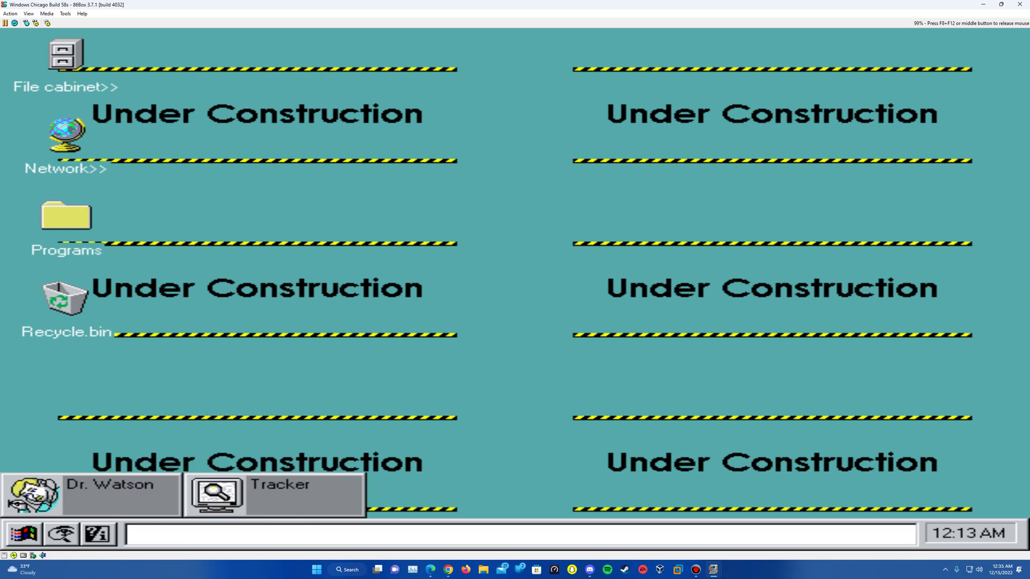
left_click(98, 539)
left_click(209, 506)
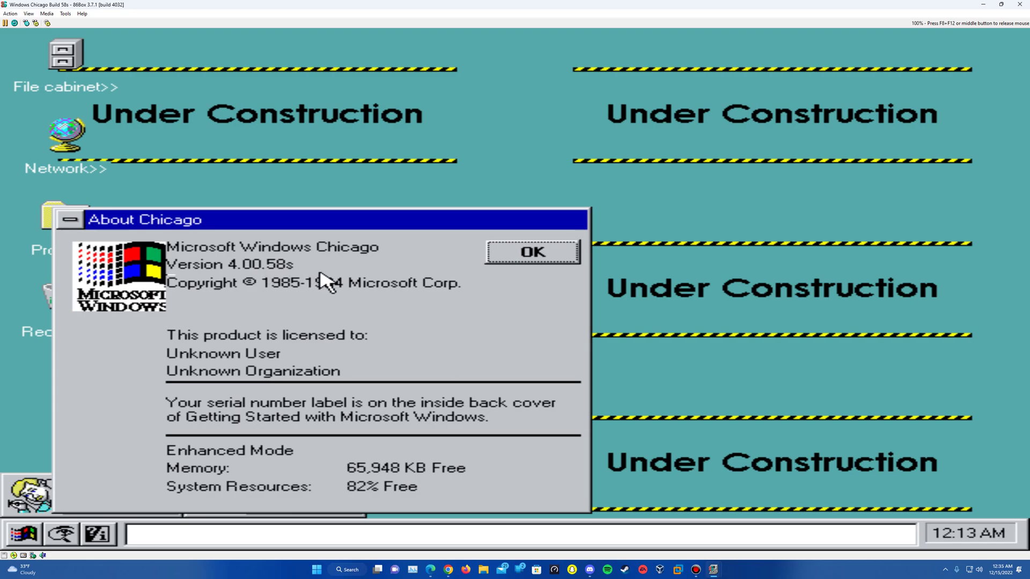
left_click(534, 253)
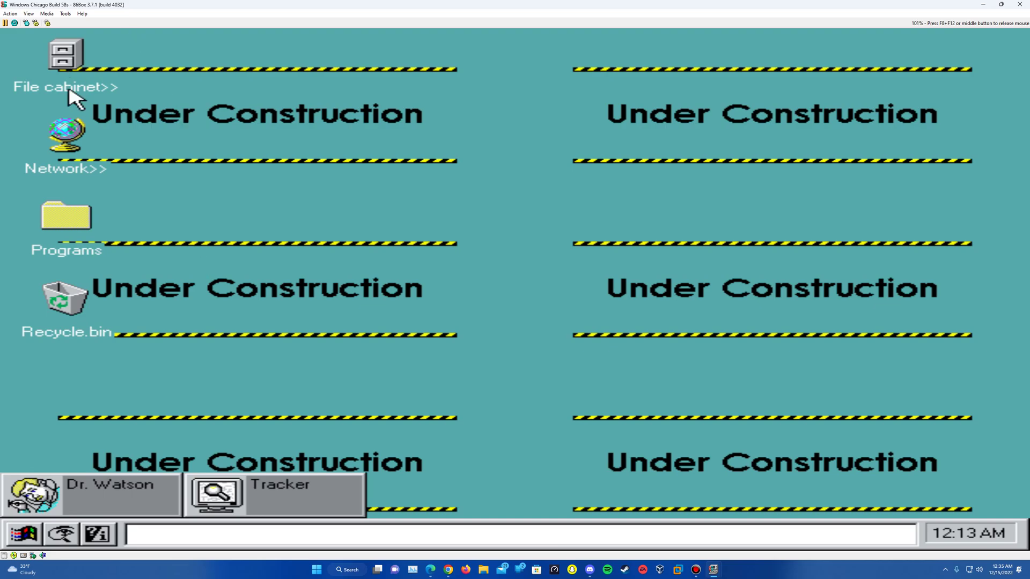
Examine the contents of the C: drive through the File Cabinet, then close the drive's window
left_click(30, 541)
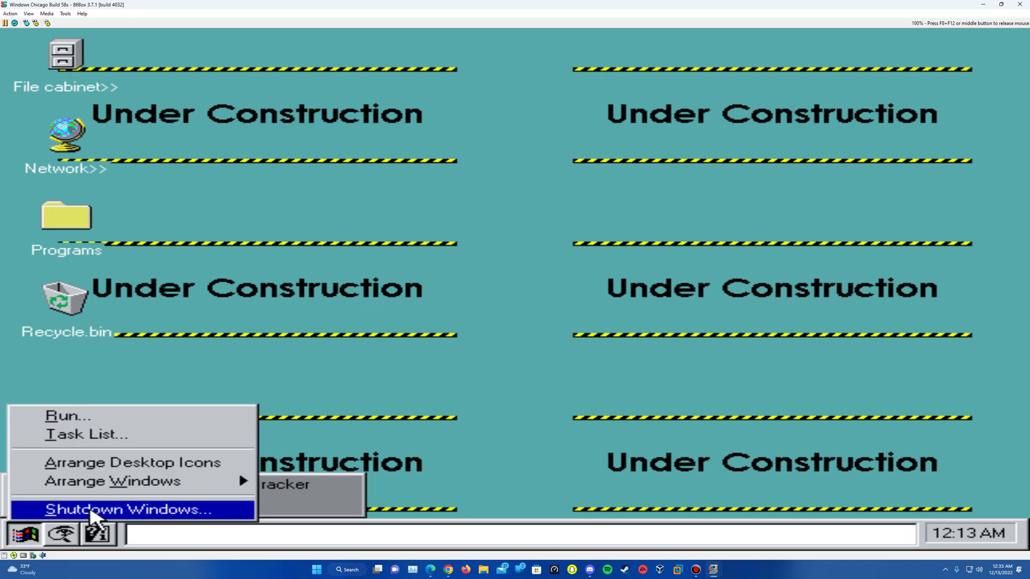
left_click(229, 361)
double_click(75, 75)
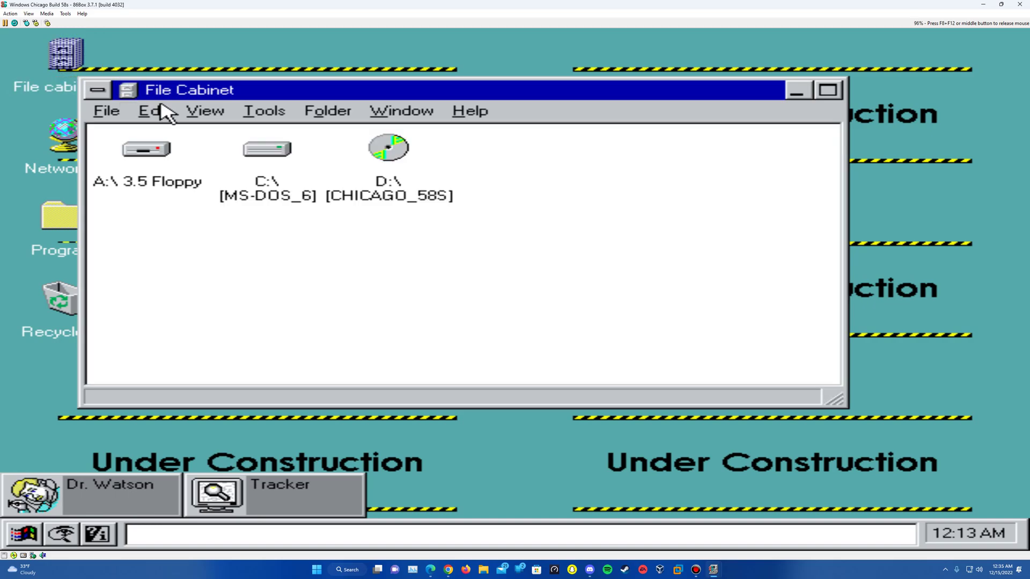
double_click(240, 191)
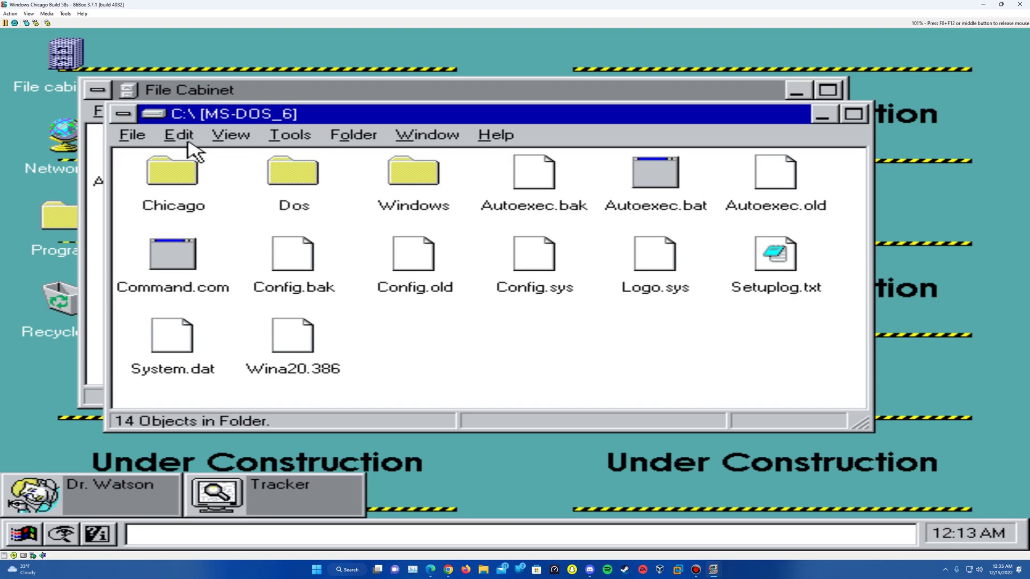
left_click(121, 116)
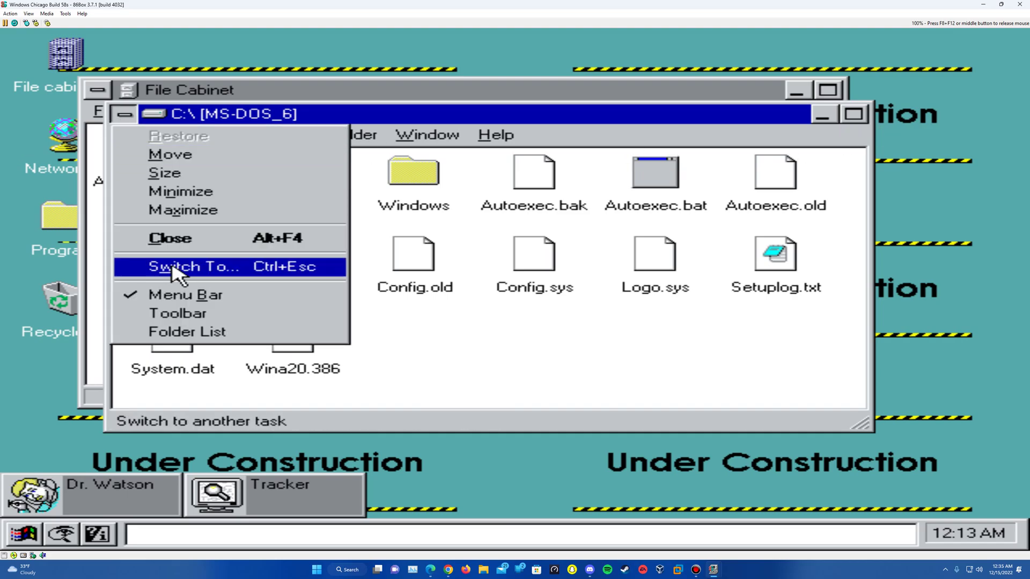
left_click(156, 243)
left_click(24, 533)
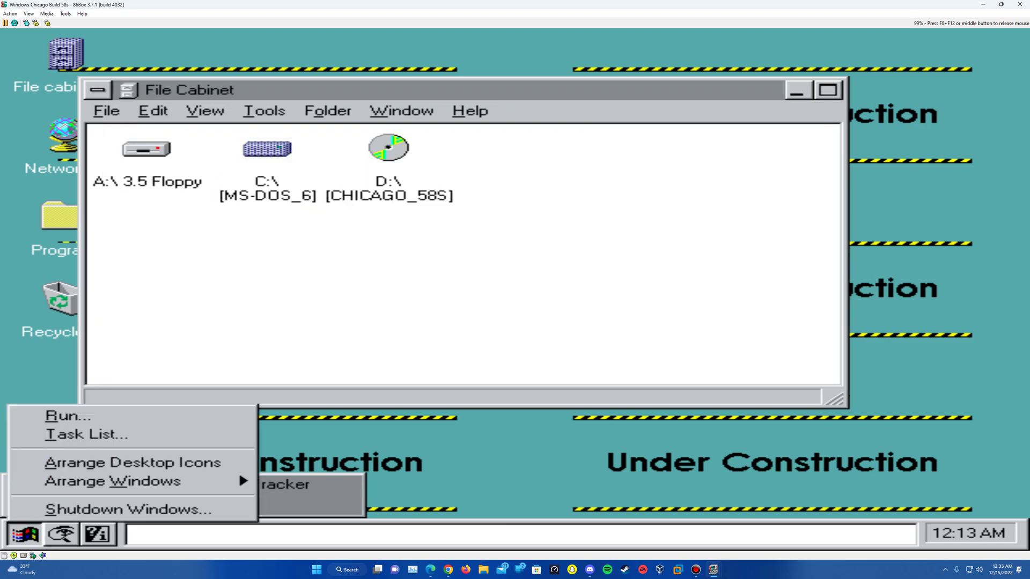
left_click(223, 397)
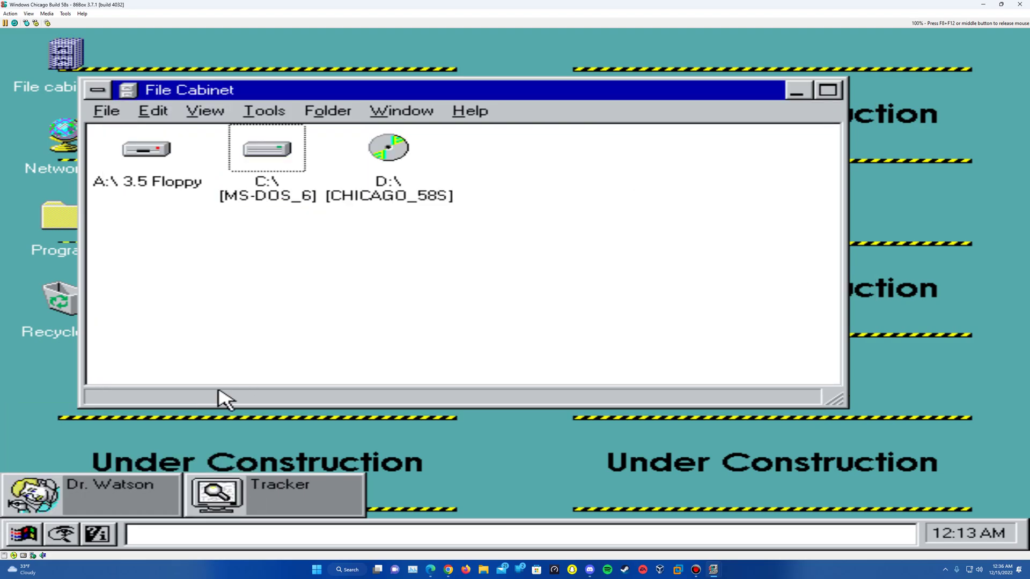
left_click(64, 540)
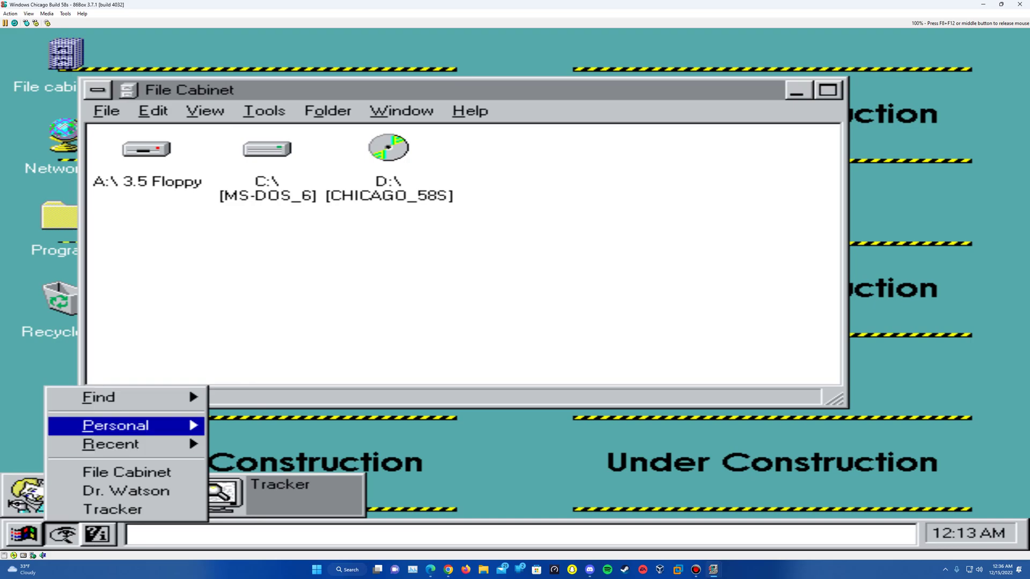
mouse_move(119, 428)
mouse_move(137, 408)
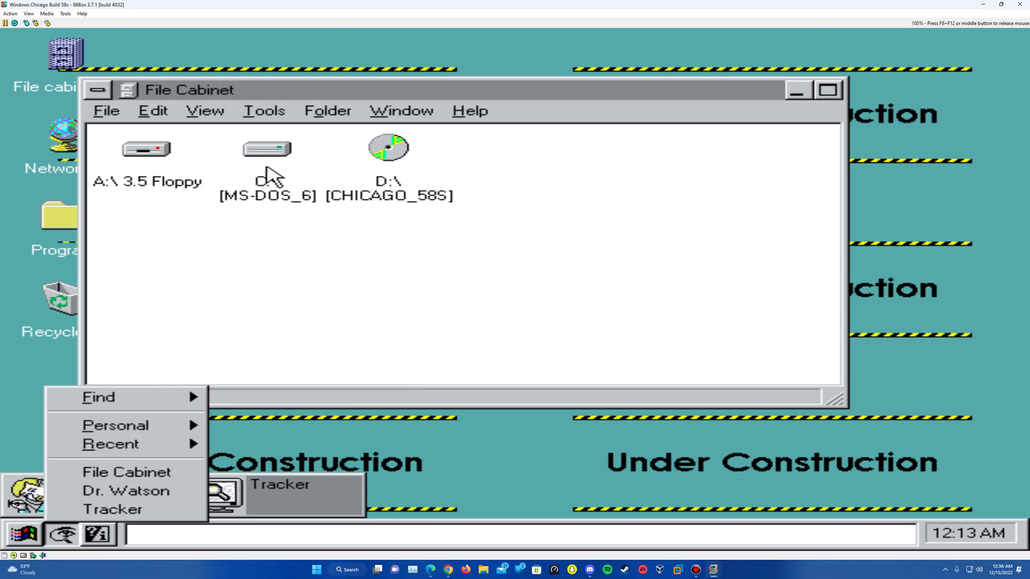
Open the Drivers properties from the Controls.sys folder inside the Chicago folder on the C: drive
double_click(271, 187)
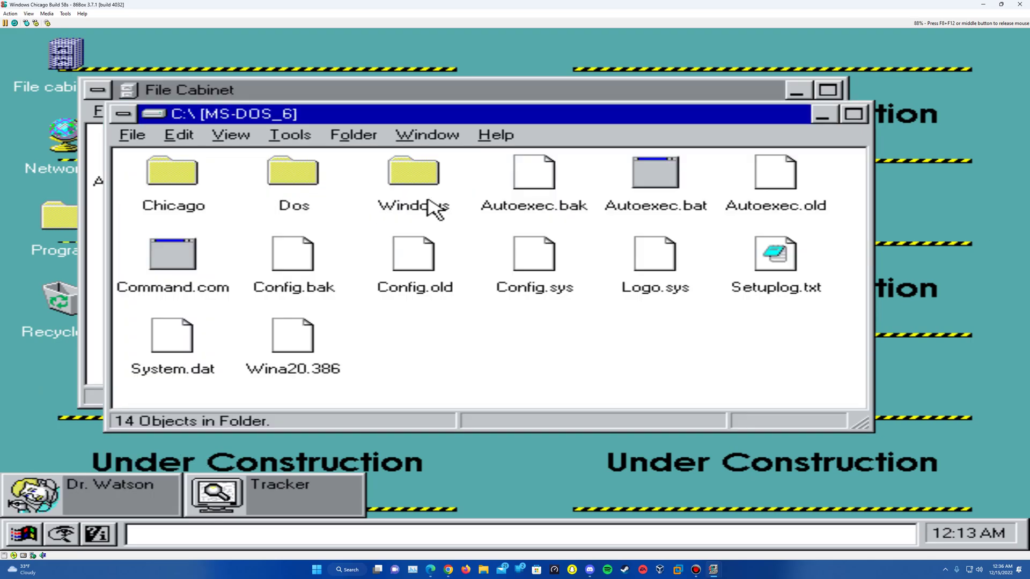
double_click(178, 199)
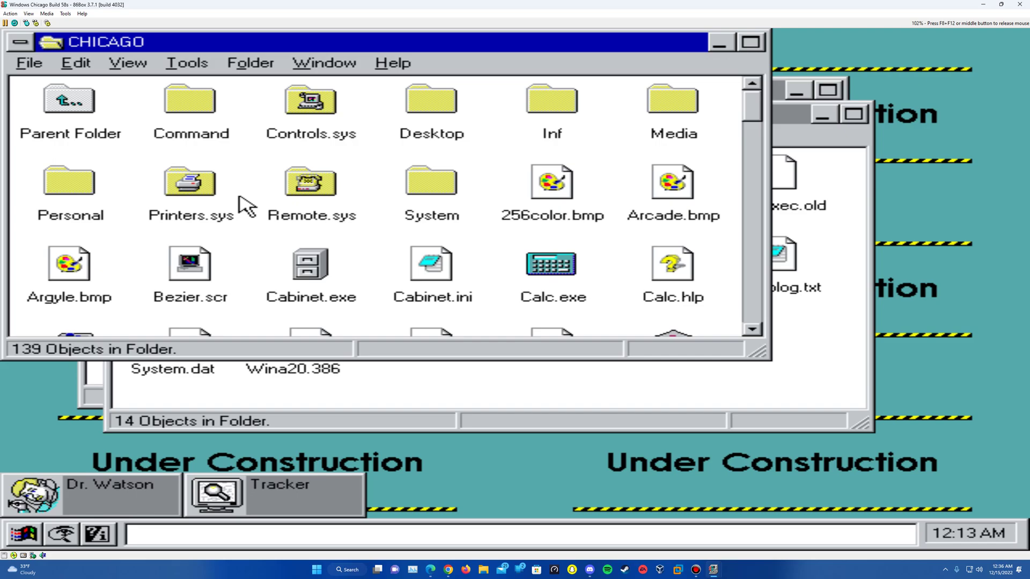
double_click(311, 105)
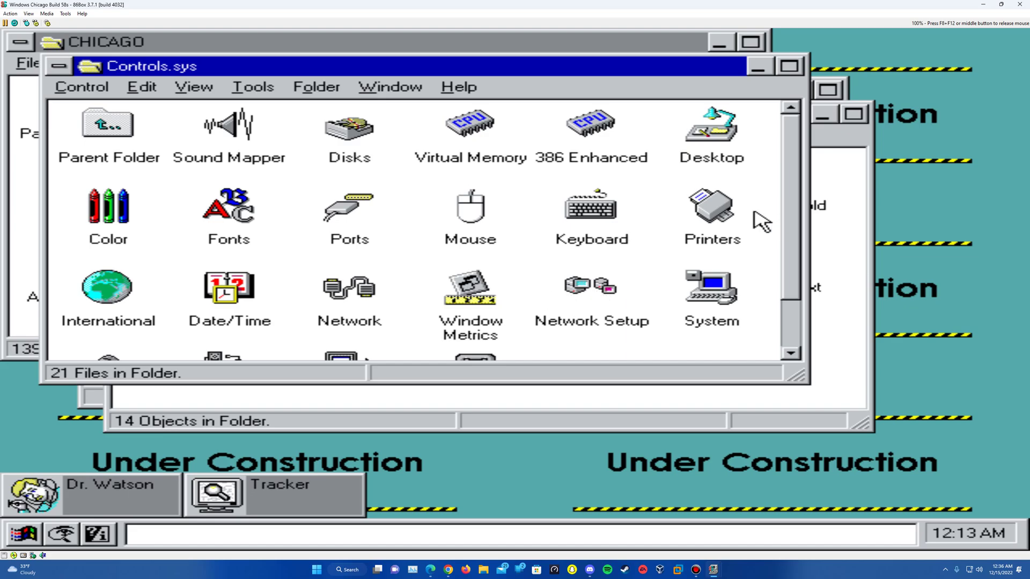
left_click_drag(791, 237, 798, 285)
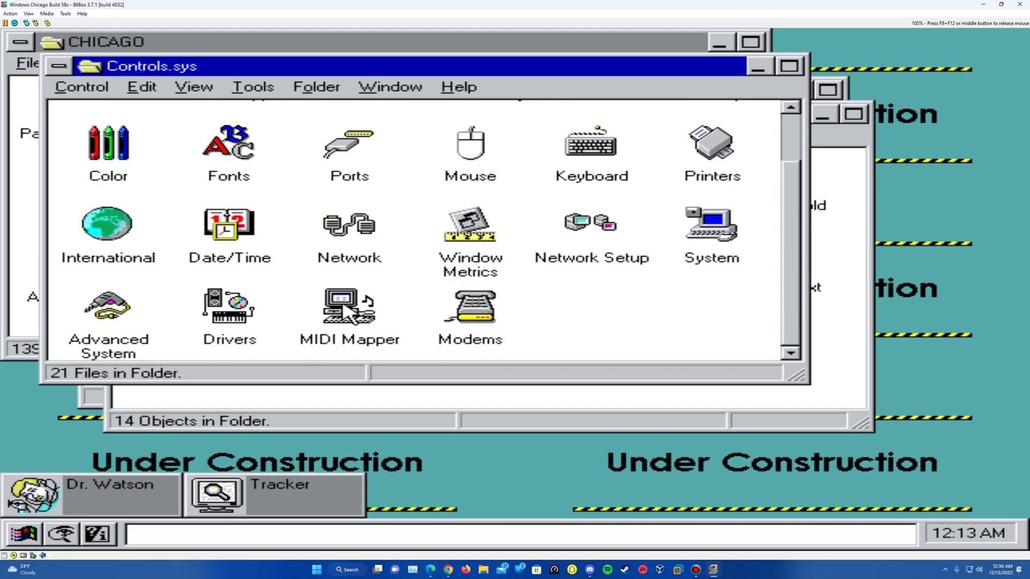
double_click(222, 316)
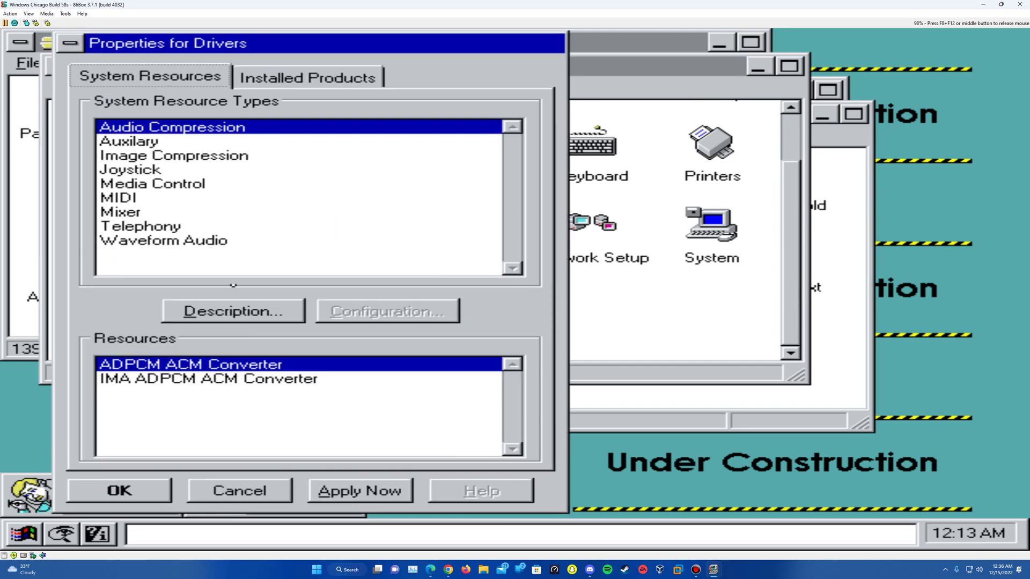
View the Waveform Audio and MIDI resources in the Drivers properties and display the list of installed driver products
left_click(196, 243)
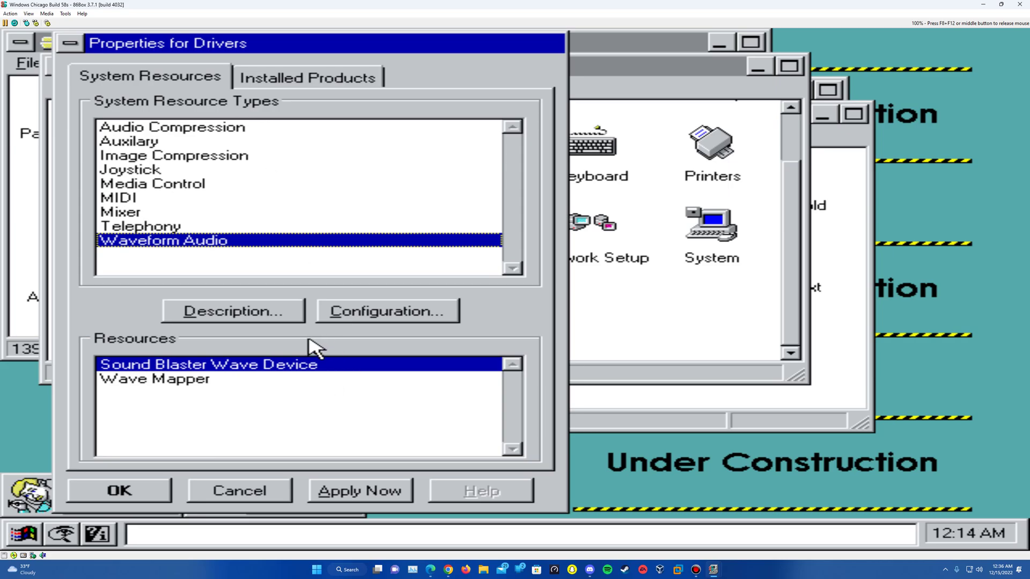
left_click(135, 199)
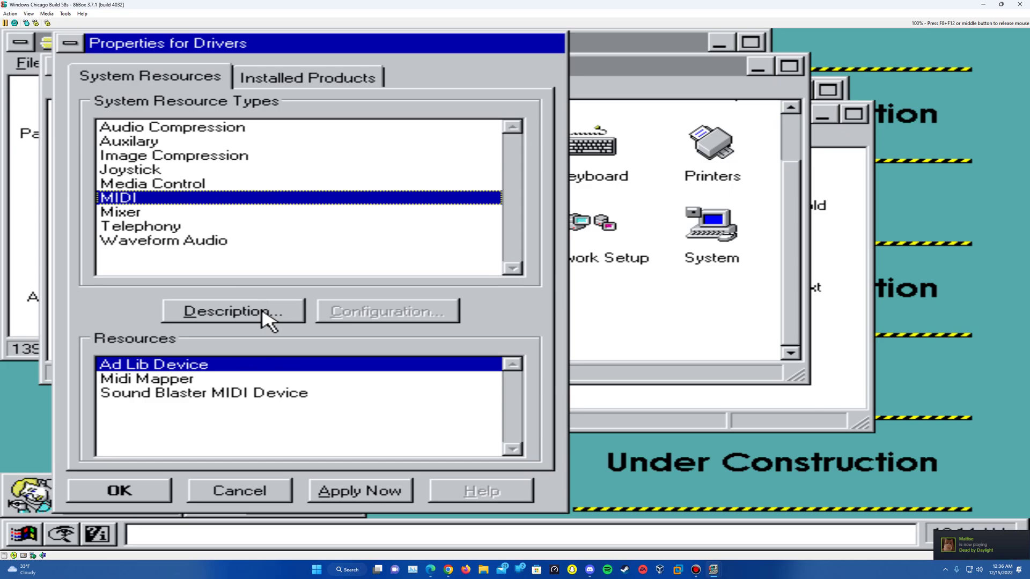
left_click(344, 77)
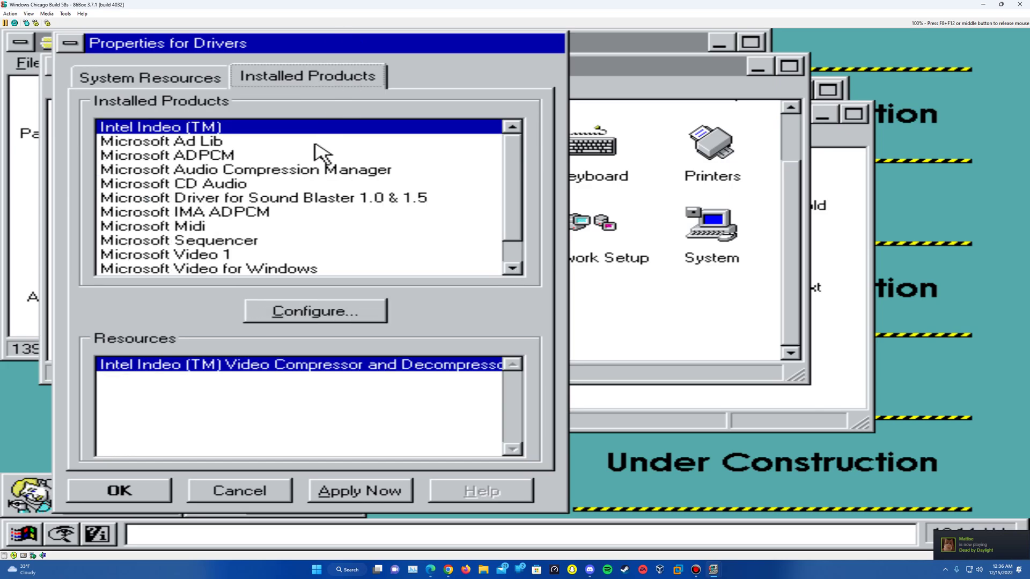
Configure the Microsoft Driver for Sound Blaster 1.0 & 1.5 to port 220 and interrupt 7, and agree to restart Windows
left_click(299, 198)
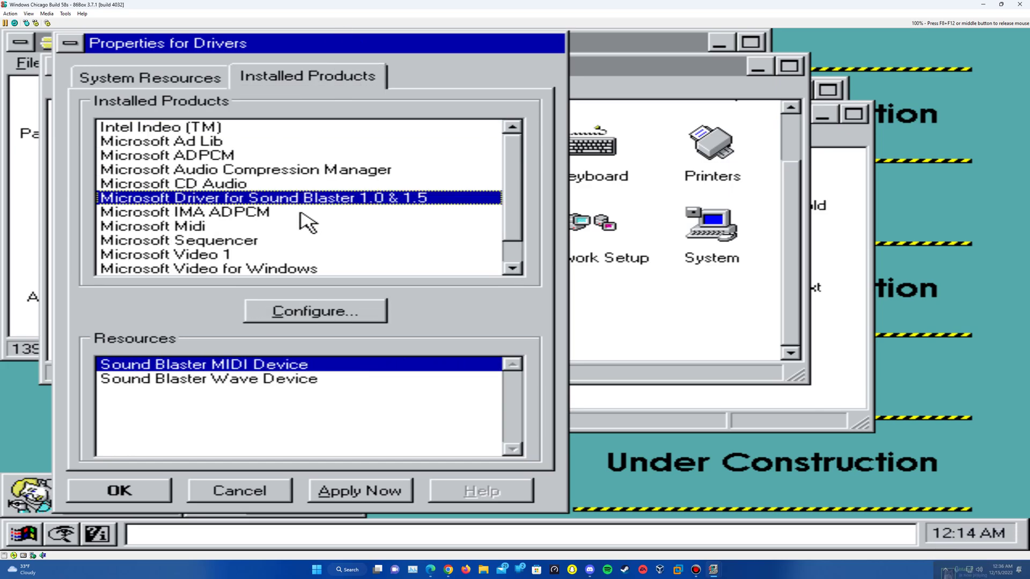
left_click(297, 321)
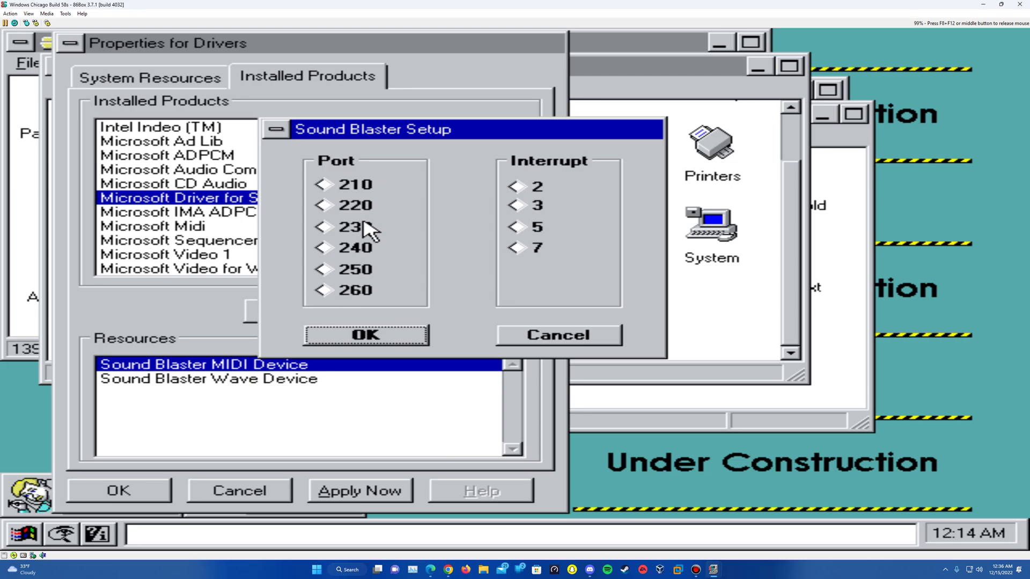
left_click(562, 339)
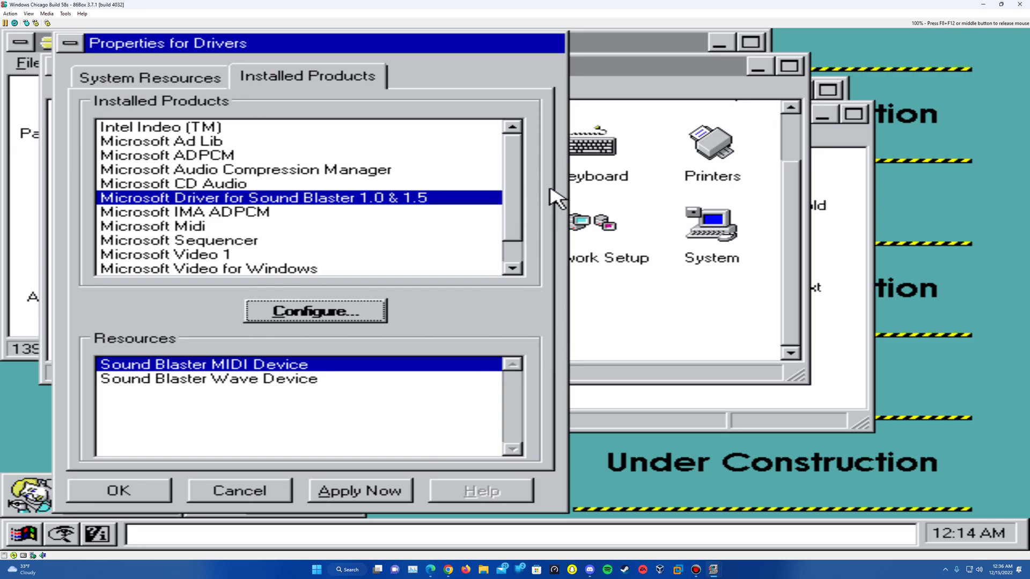
left_click(347, 316)
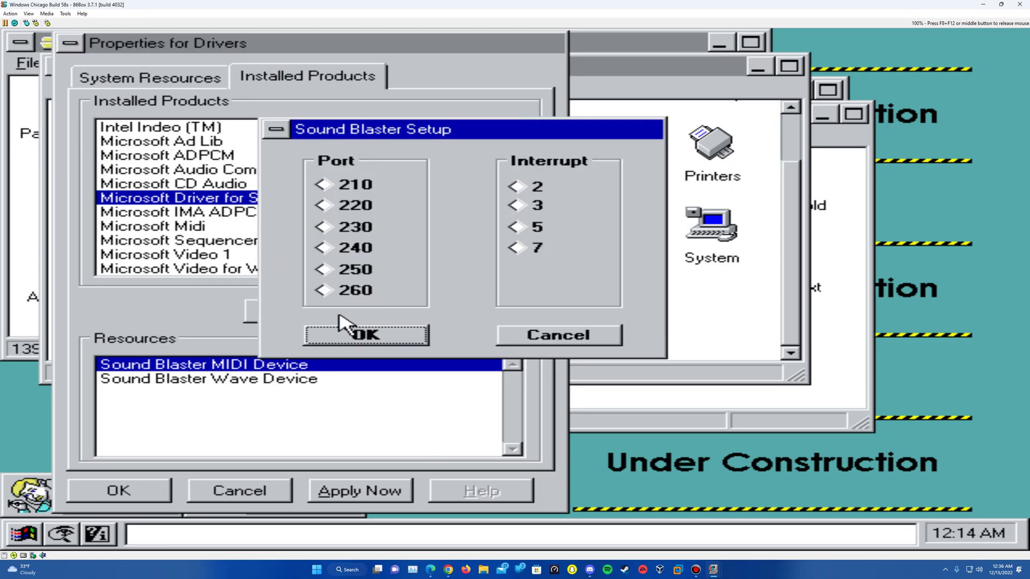
left_click(357, 207)
left_click(537, 248)
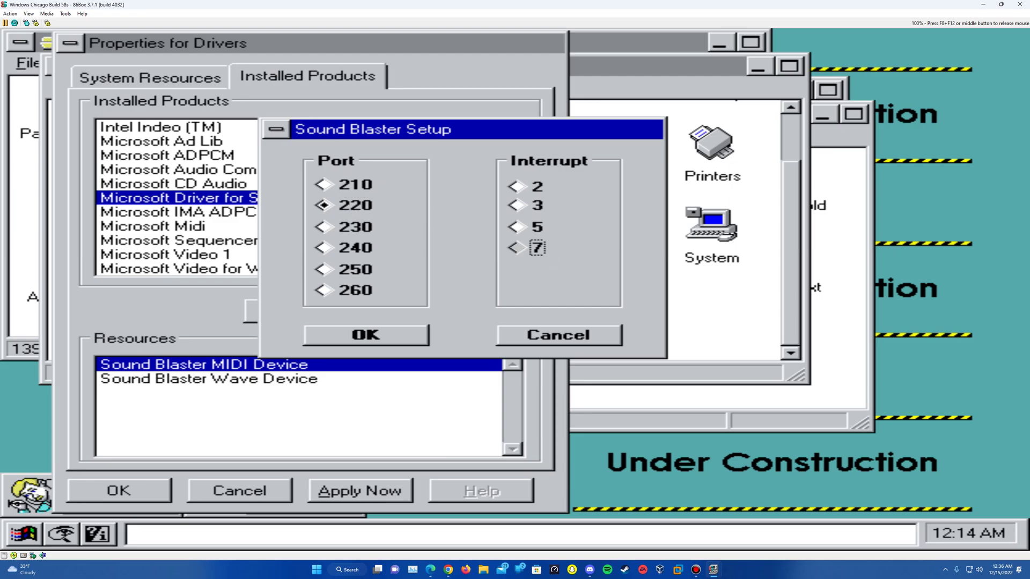
left_click(418, 336)
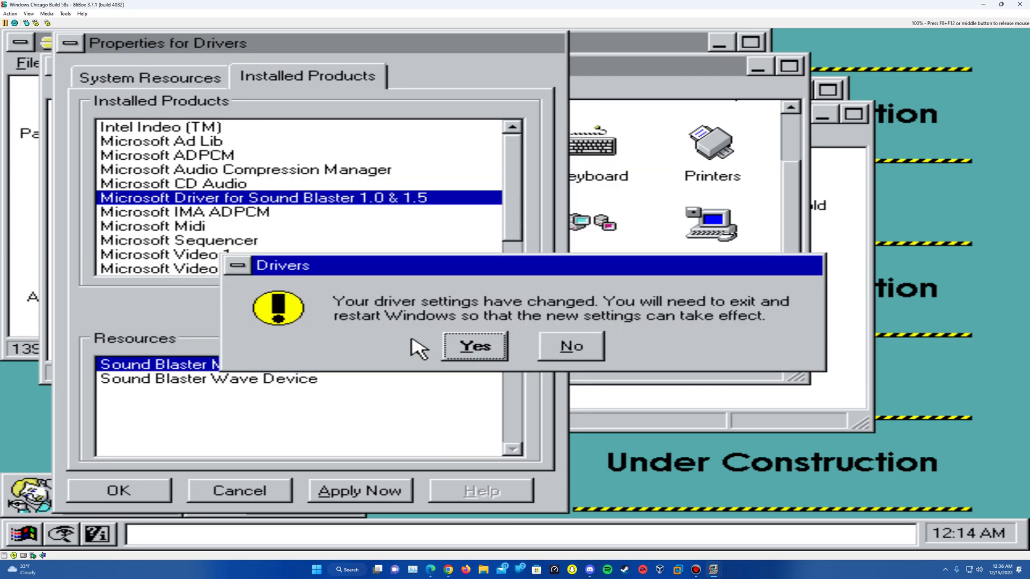
left_click(494, 346)
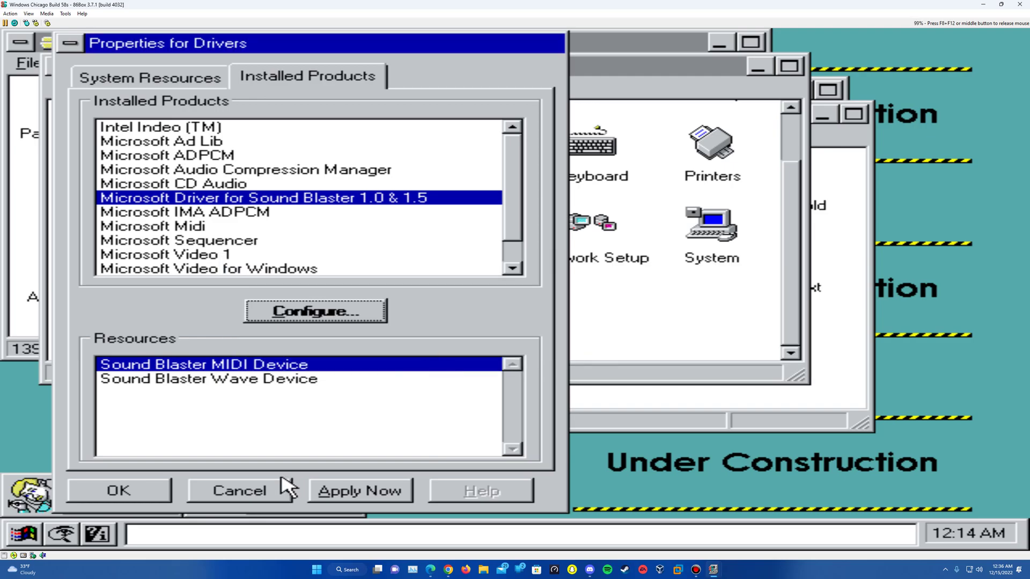
Recheck and reconfirm the Sound Blaster port and interrupt setup, and apply and close the Drivers properties
left_click(378, 314)
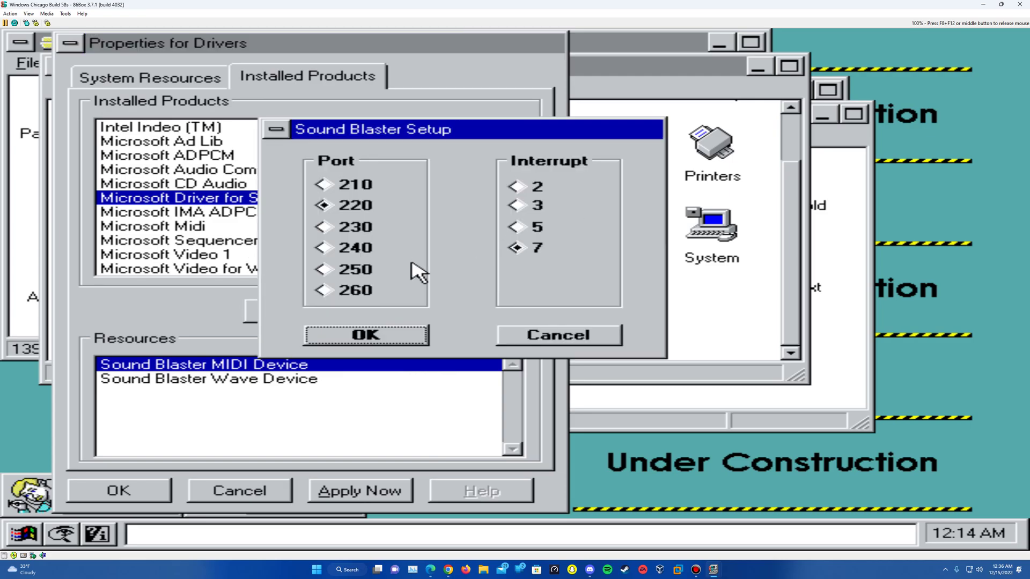
left_click(421, 348)
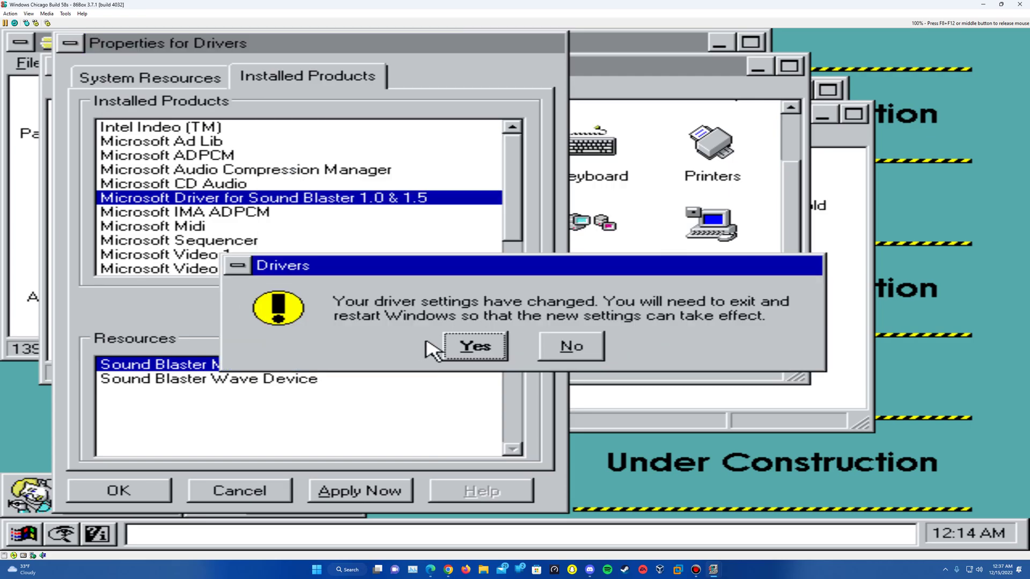
left_click(484, 349)
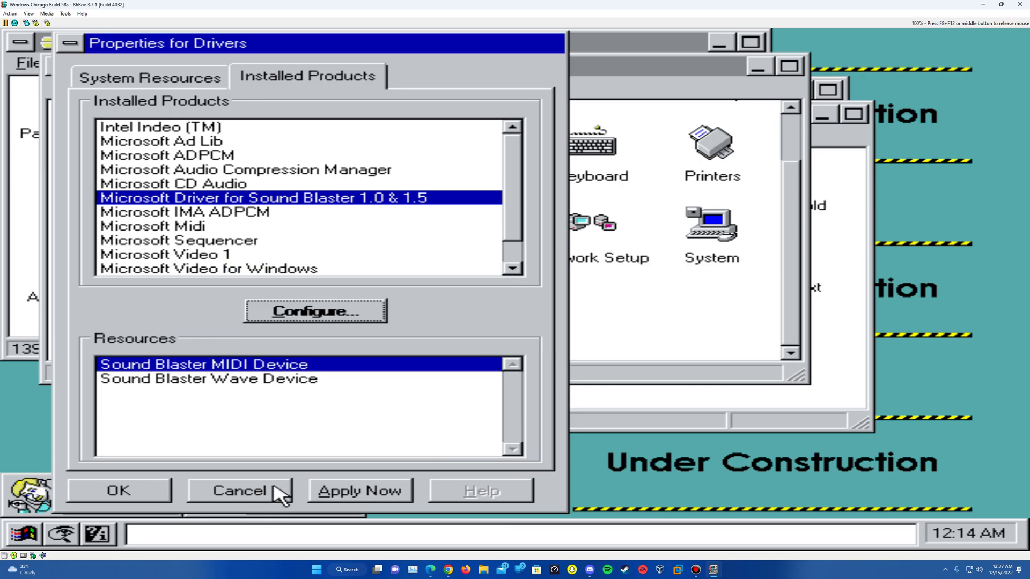
left_click(331, 489)
left_click(105, 489)
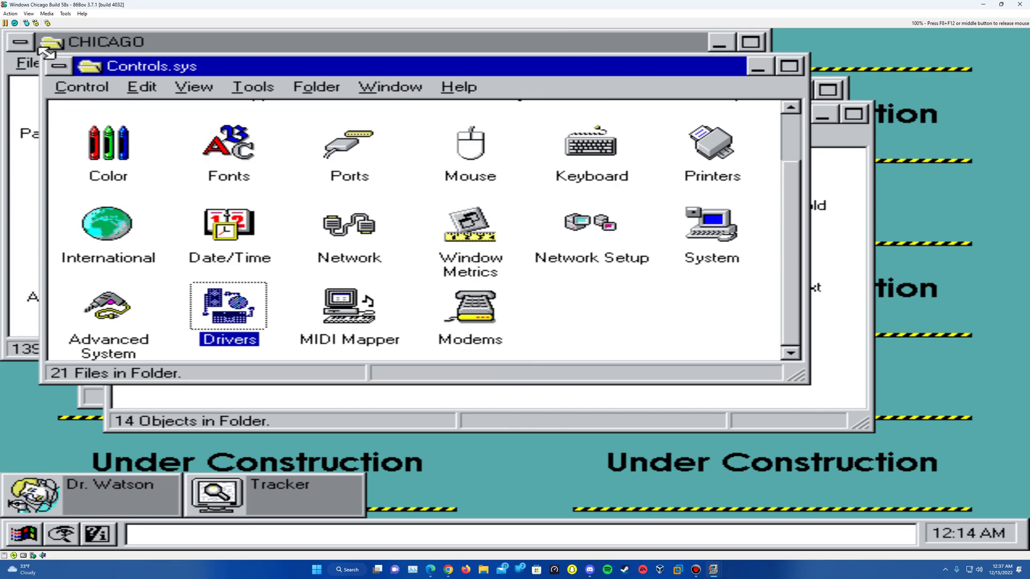
Close the Controls.sys, CHICAGO, C: drive and File Cabinet windows
left_click(59, 67)
left_click(62, 191)
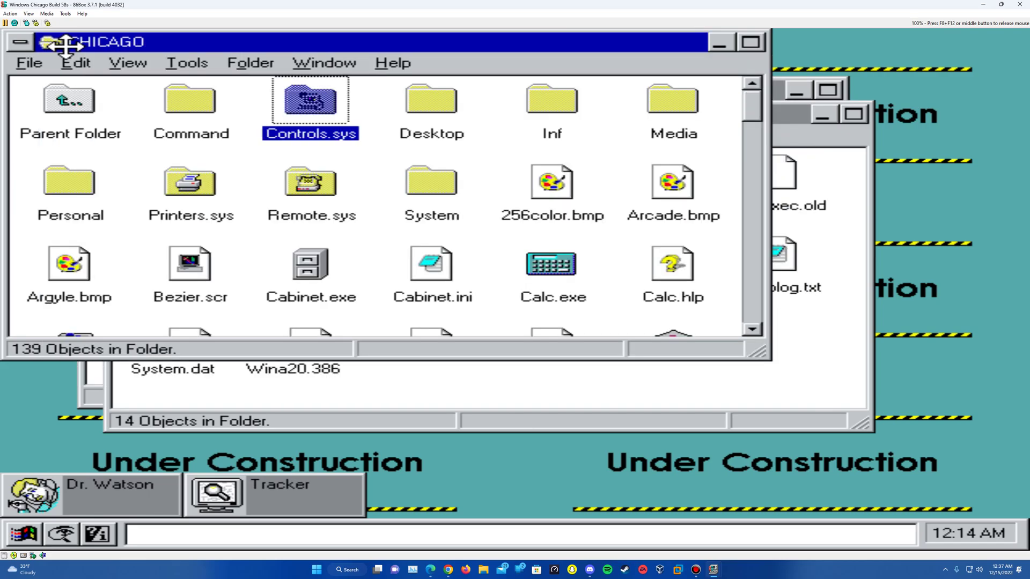
left_click(22, 49)
left_click(38, 165)
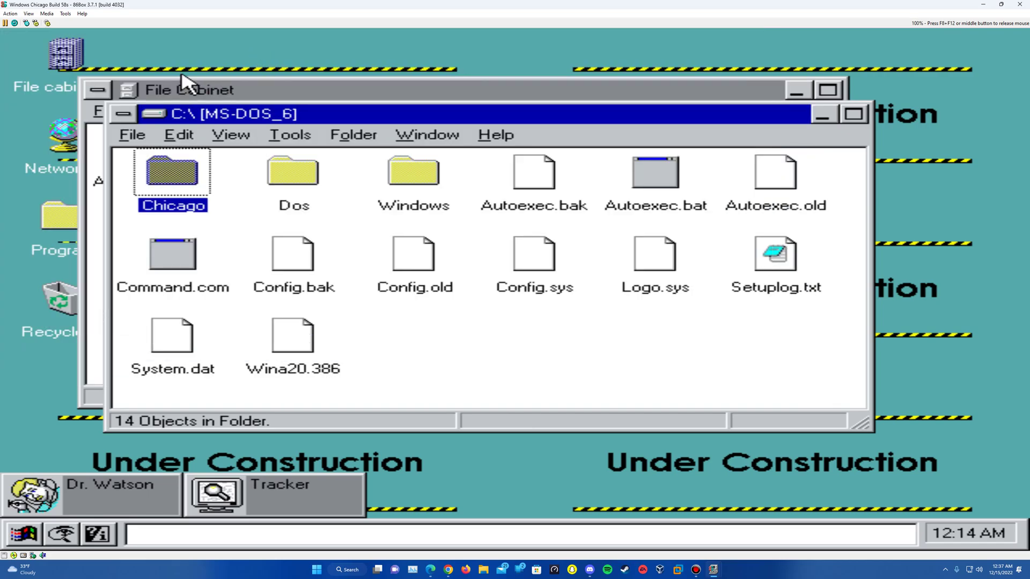
left_click(129, 114)
left_click(168, 237)
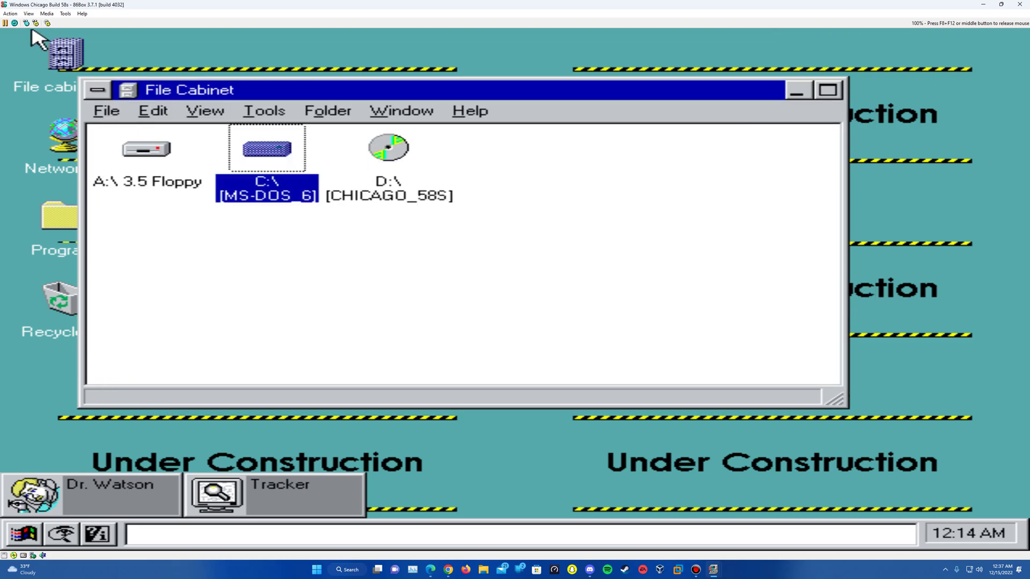
left_click(97, 89)
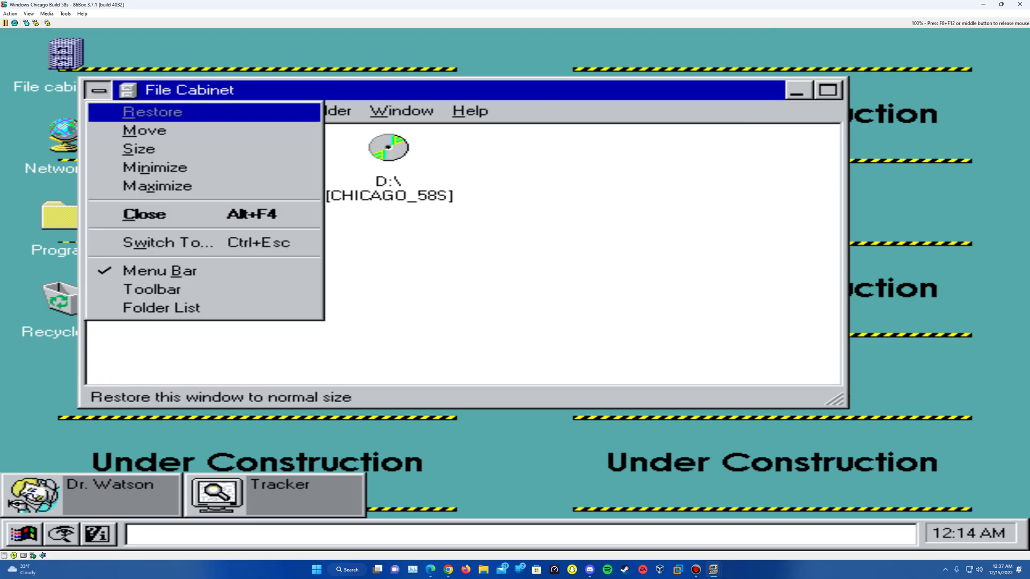
left_click(110, 214)
Shut down Windows, release the captured mouse and restart the virtual machine
left_click(24, 533)
left_click(134, 508)
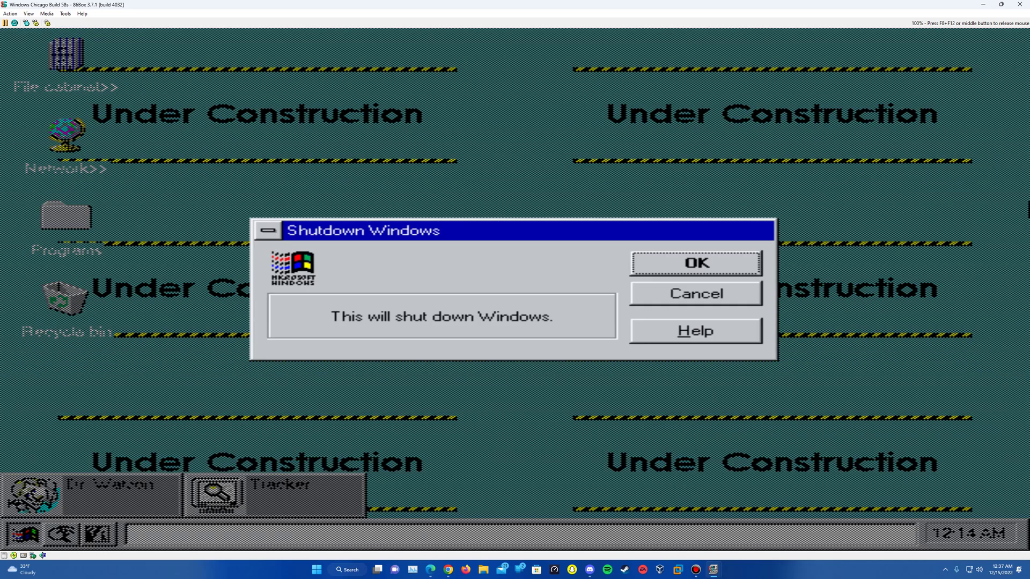
left_click(747, 261)
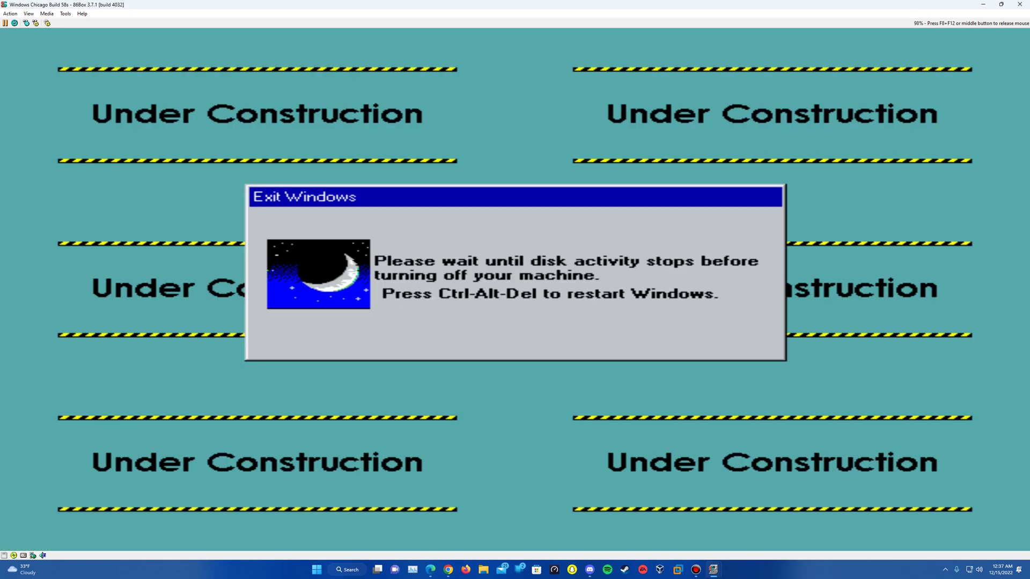
key("F8+F12")
left_click(28, 14)
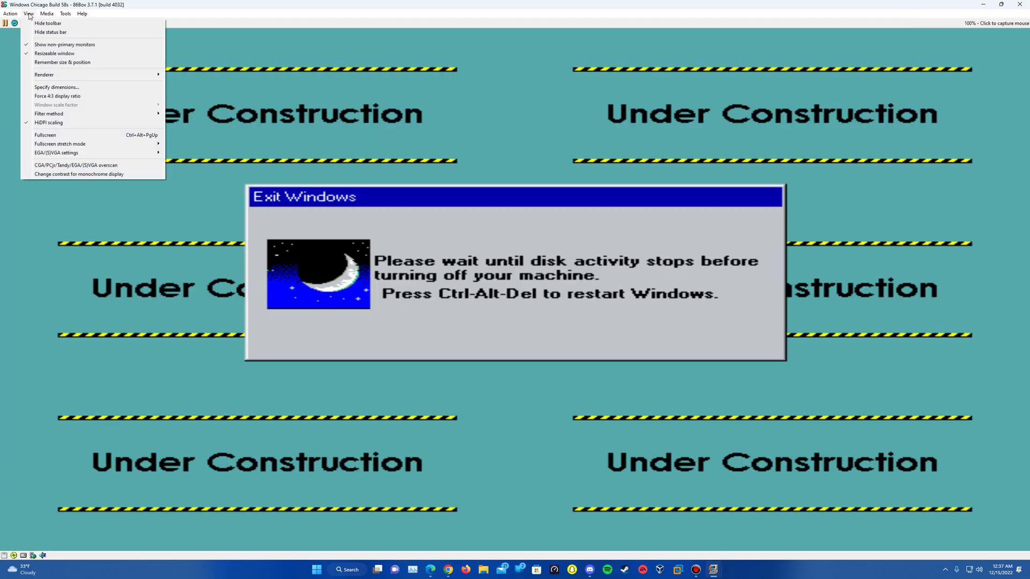
left_click(167, 5)
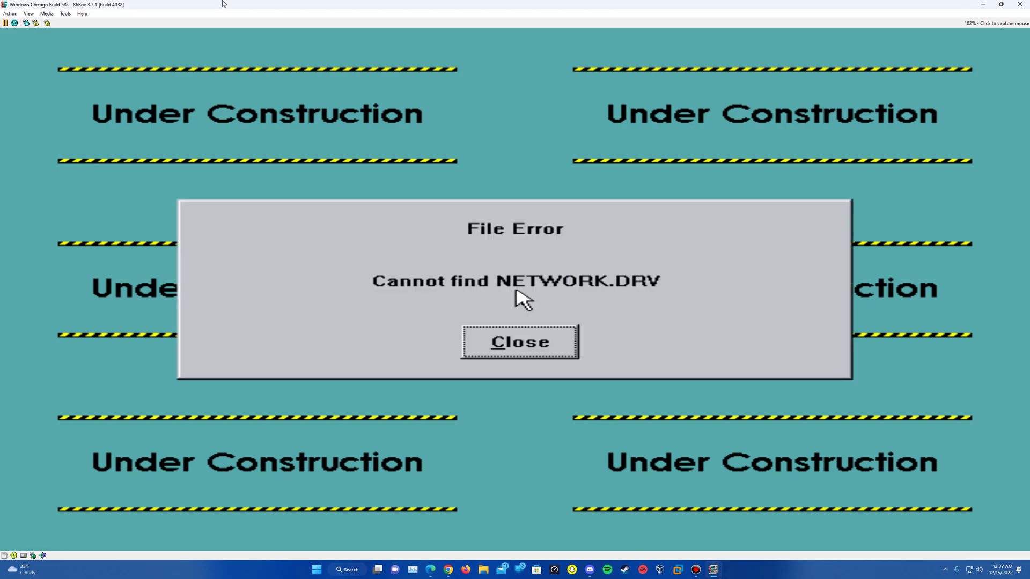
Dismiss the missing NETWORK.DRV file error and the prerelease notice to reach the Chicago desktop
left_click(588, 185)
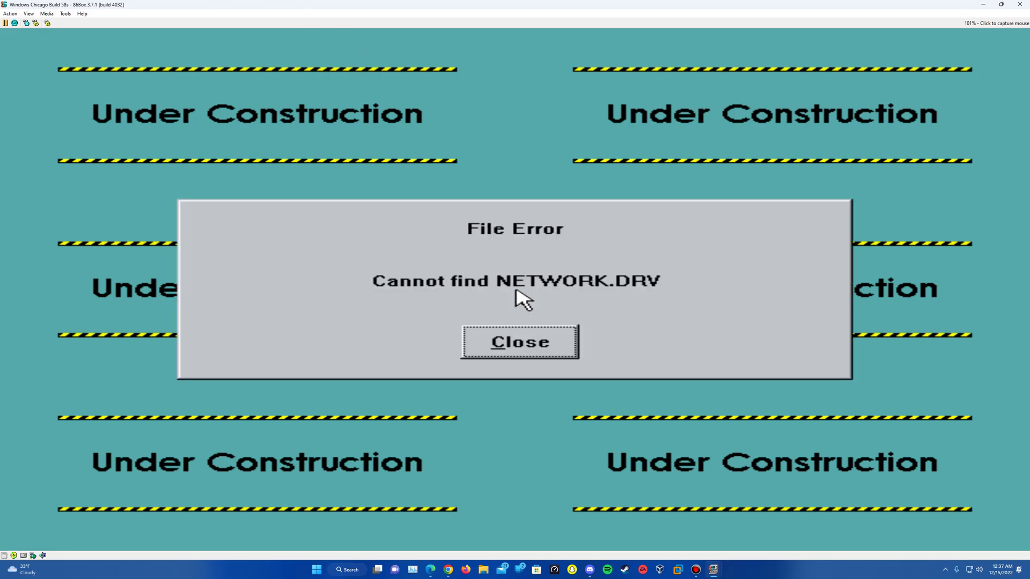
left_click(523, 343)
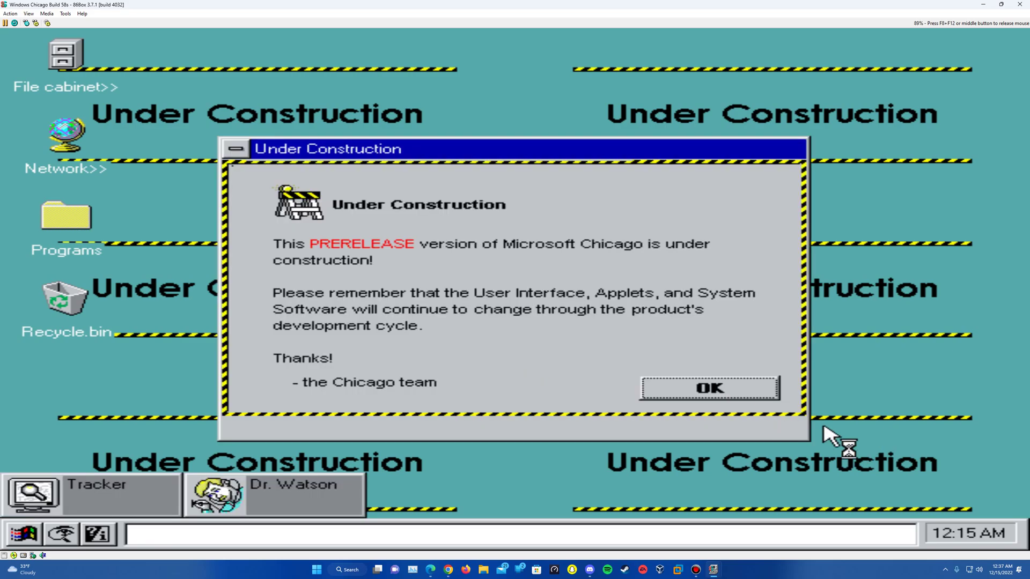
left_click(759, 393)
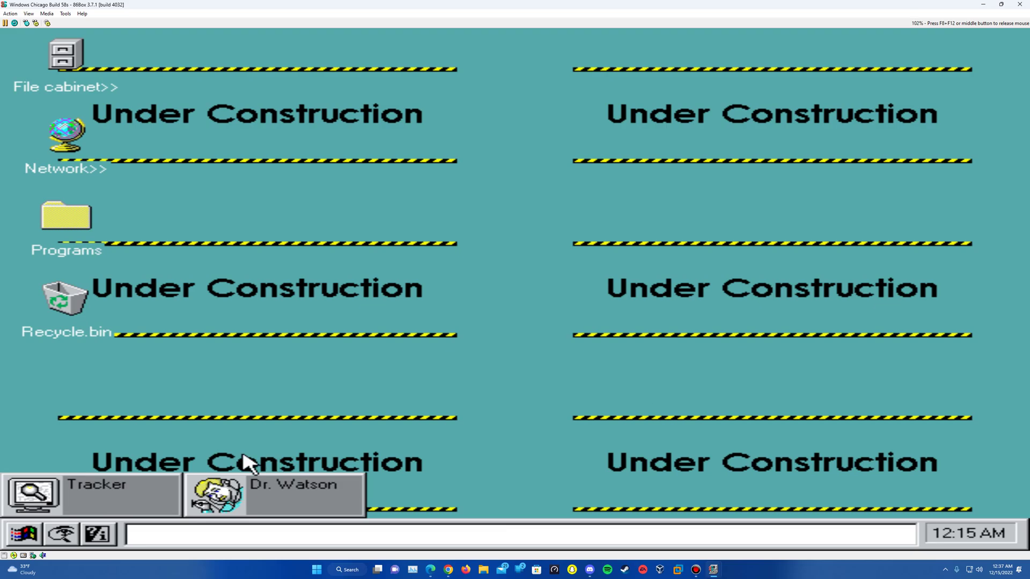
Shut down Windows once more and restart the virtual machine from the emulator
left_click(20, 543)
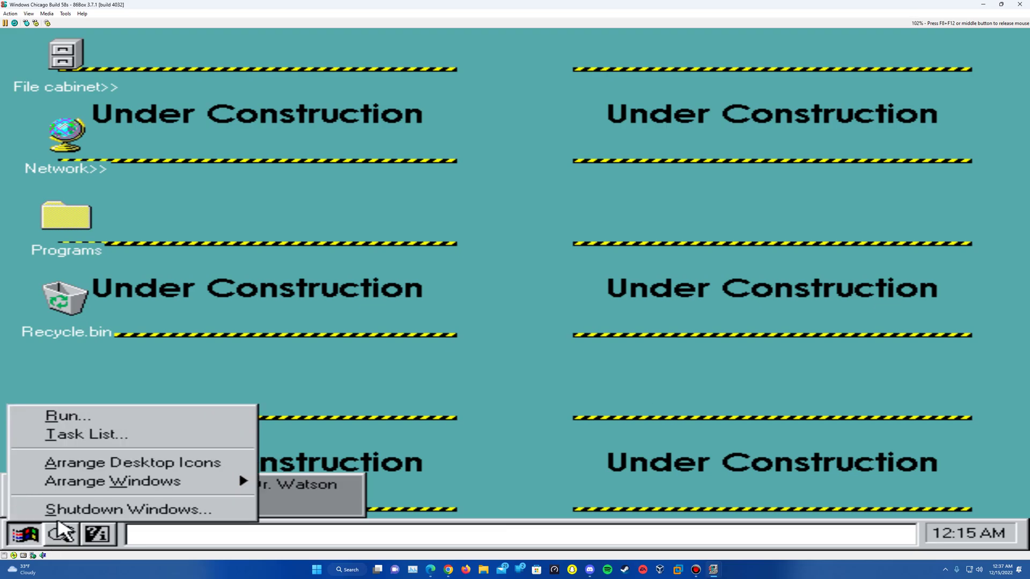
left_click(129, 509)
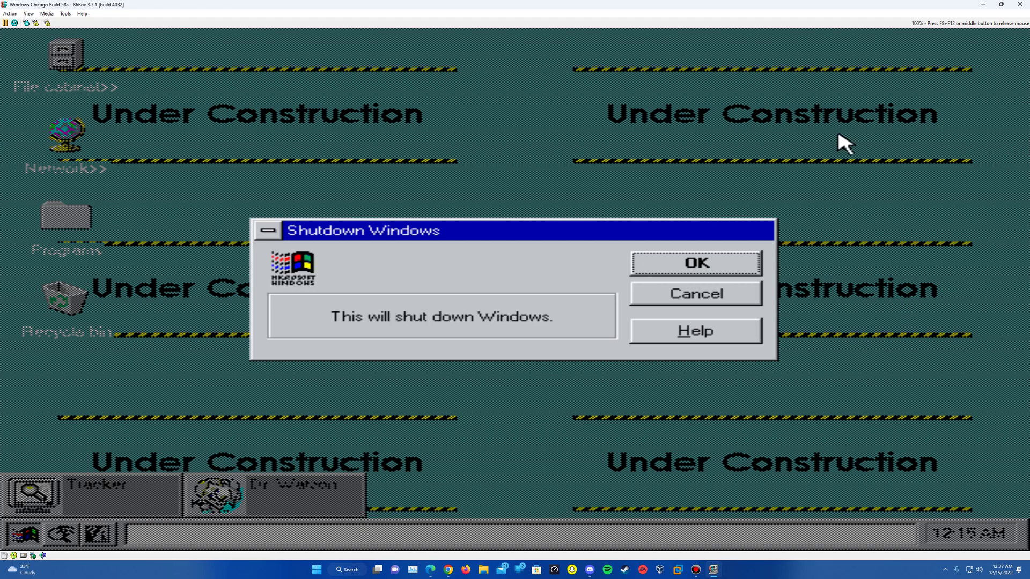
left_click(692, 268)
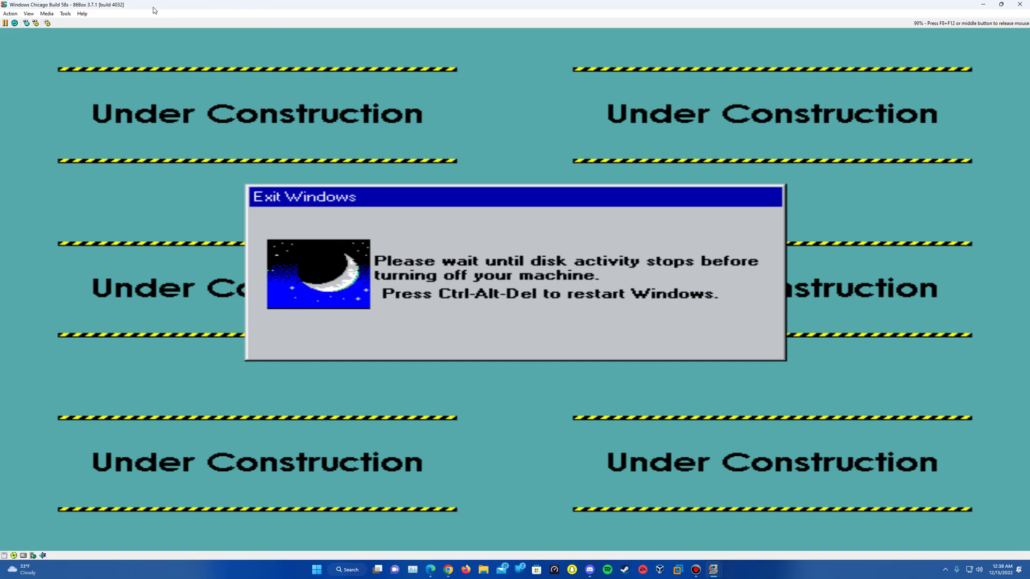
key("F8+F12")
left_click(10, 14)
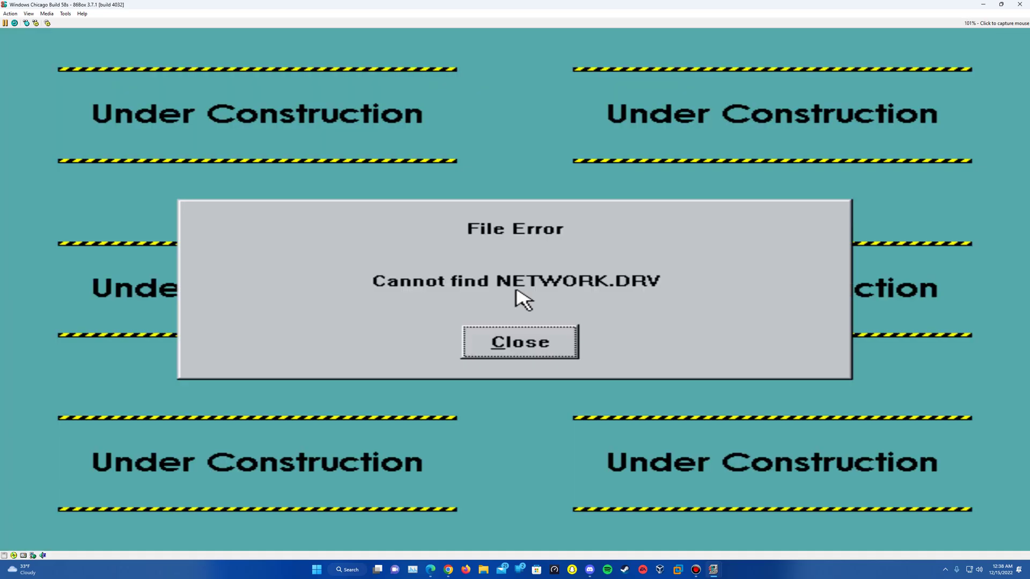
Close the NETWORK.DRV error and the Under Construction notice after the restart, and release the mouse from the virtual machine
left_click(565, 340)
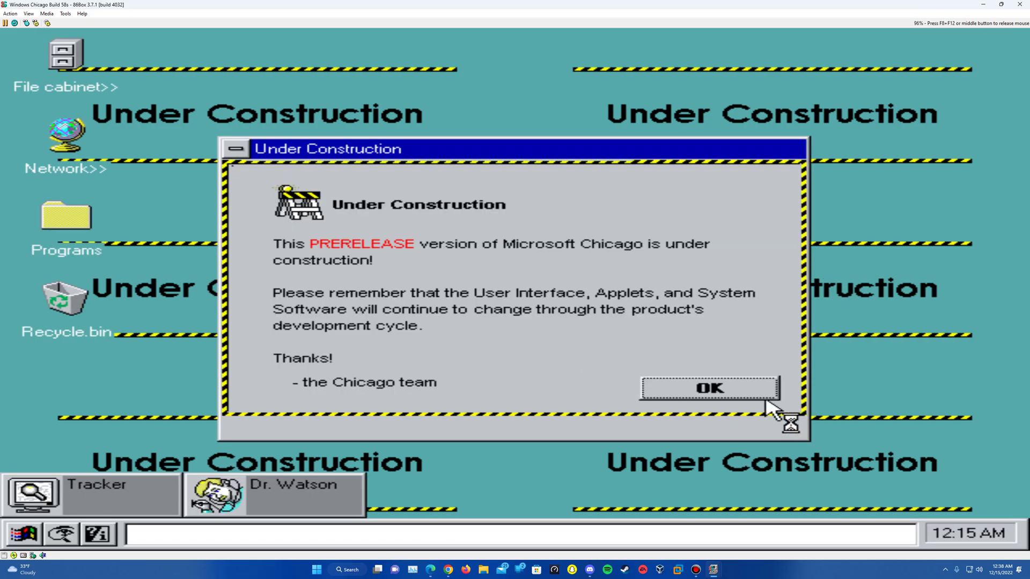
left_click(742, 393)
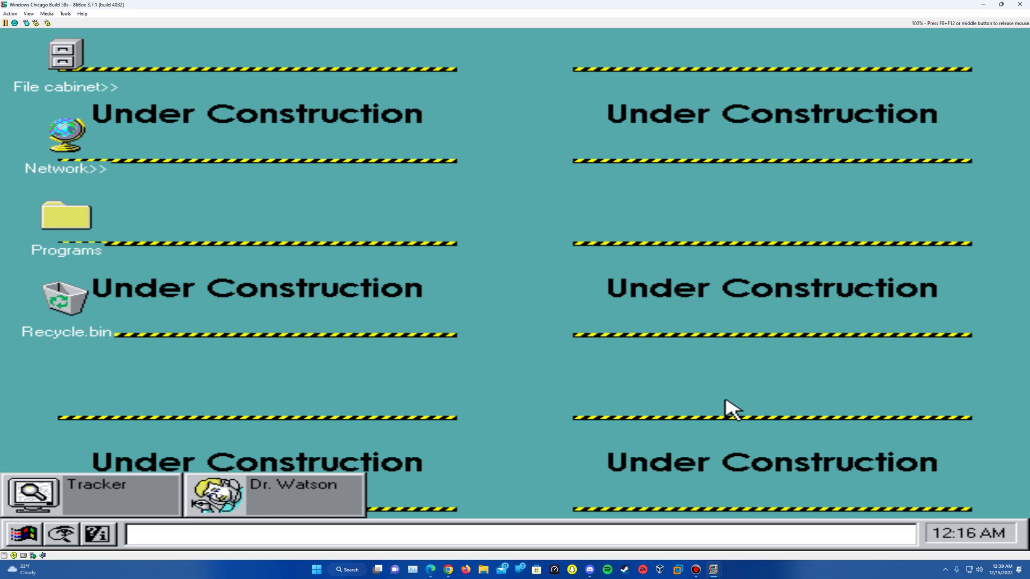
key("F8+F12")
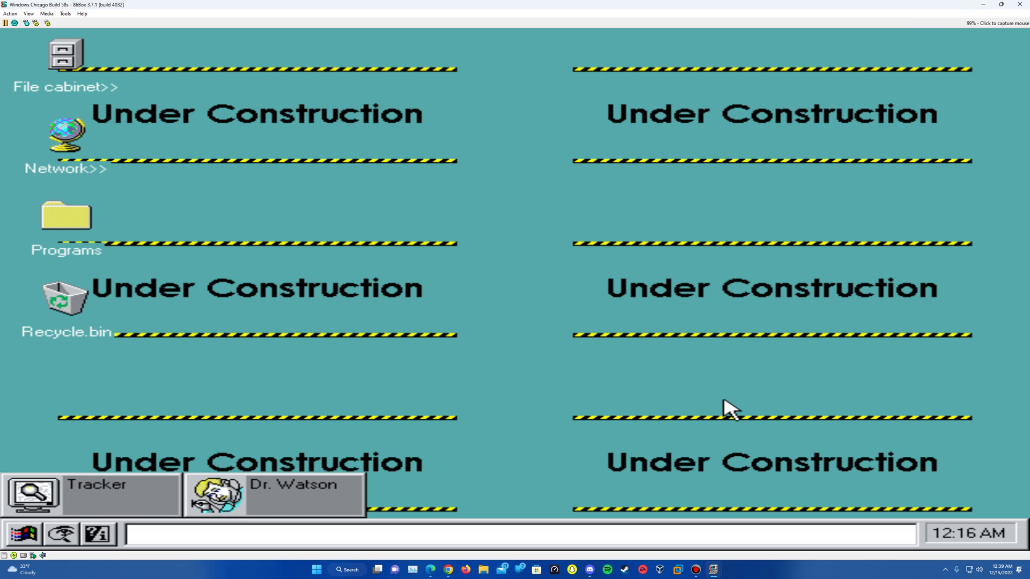